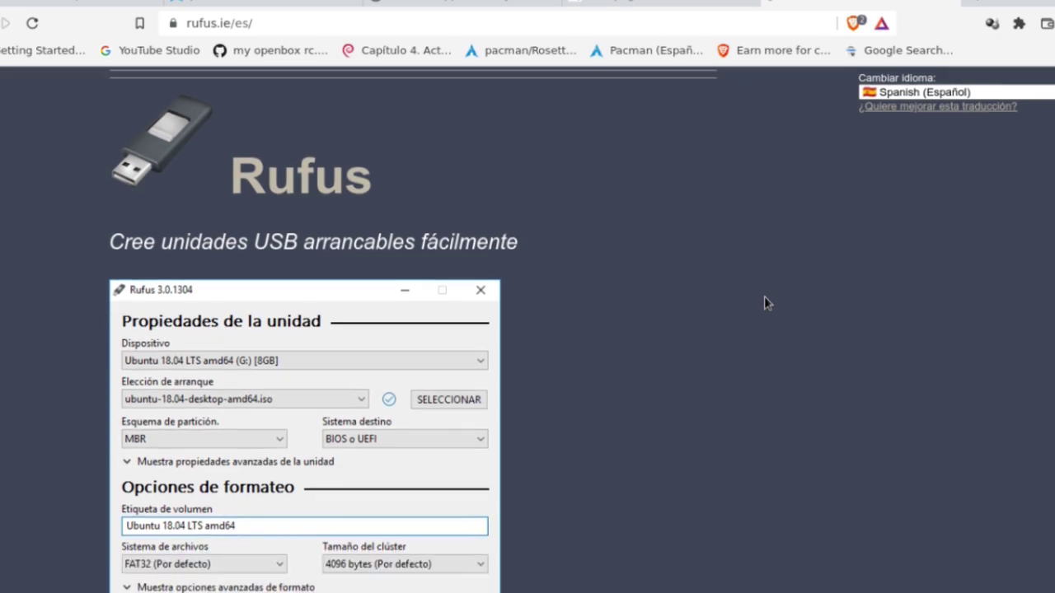
Look over the Rufus page, including its change log and source code sections.
{"action": "scroll", "coordinate": [764, 301], "scroll_direction": "down", "scroll_amount": 10}
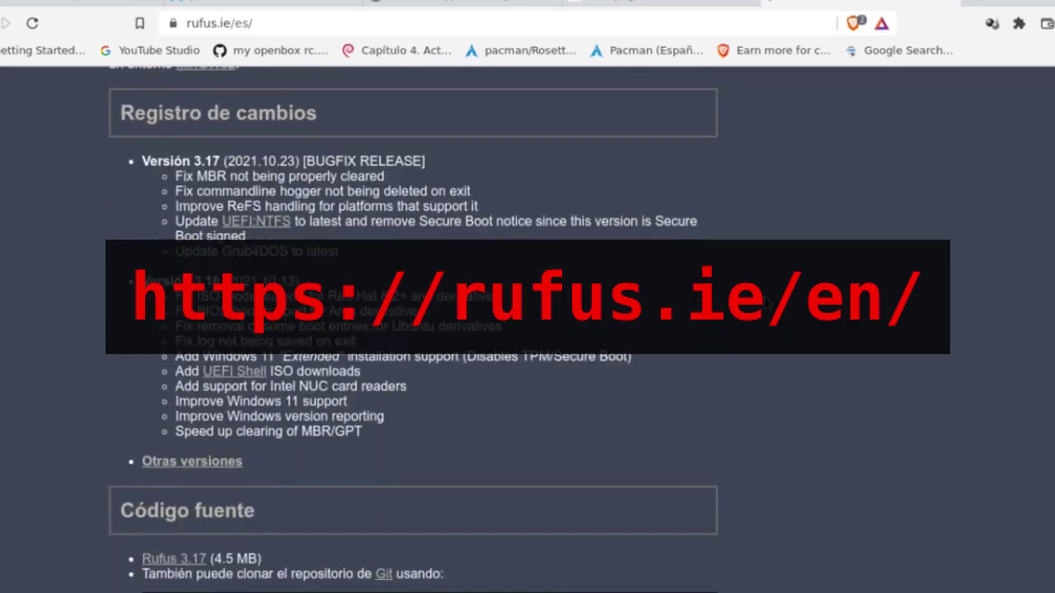
{"action": "scroll", "coordinate": [518, 366], "scroll_direction": "up", "scroll_amount": 12}
{"action": "scroll", "coordinate": [517, 371], "scroll_direction": "up", "scroll_amount": 3}
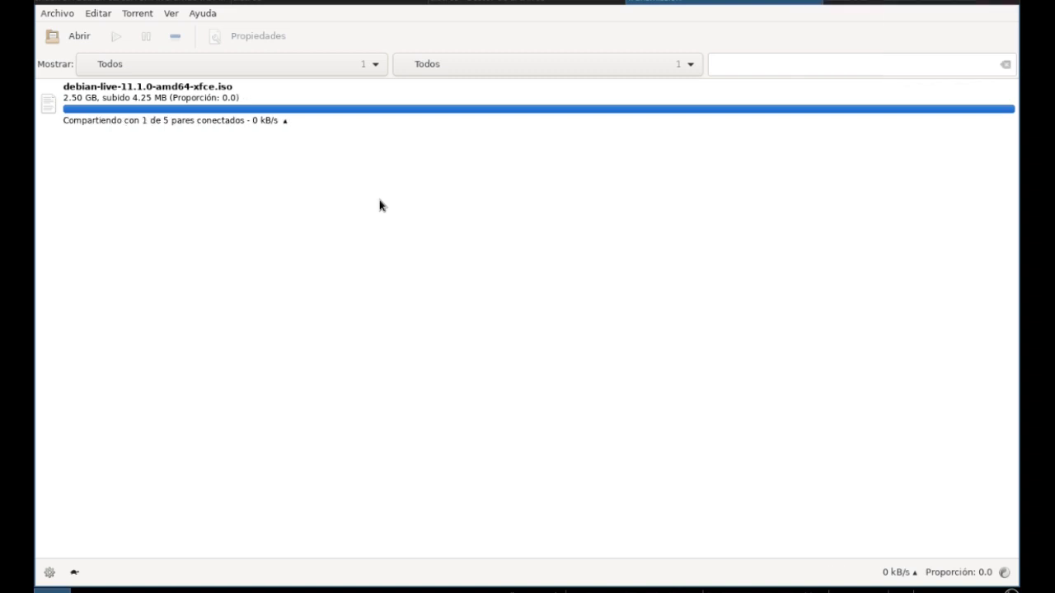
Switch to the browser, open the SHA512SUMS file in the Debian live torrent listing, and locate the debian-live-11.1.0-amd64-xfce.iso checksum.
{"action": "key", "text": "alt+Tab"}
{"action": "key", "text": "Up"}
{"action": "left_click", "coordinate": [316, 281]}
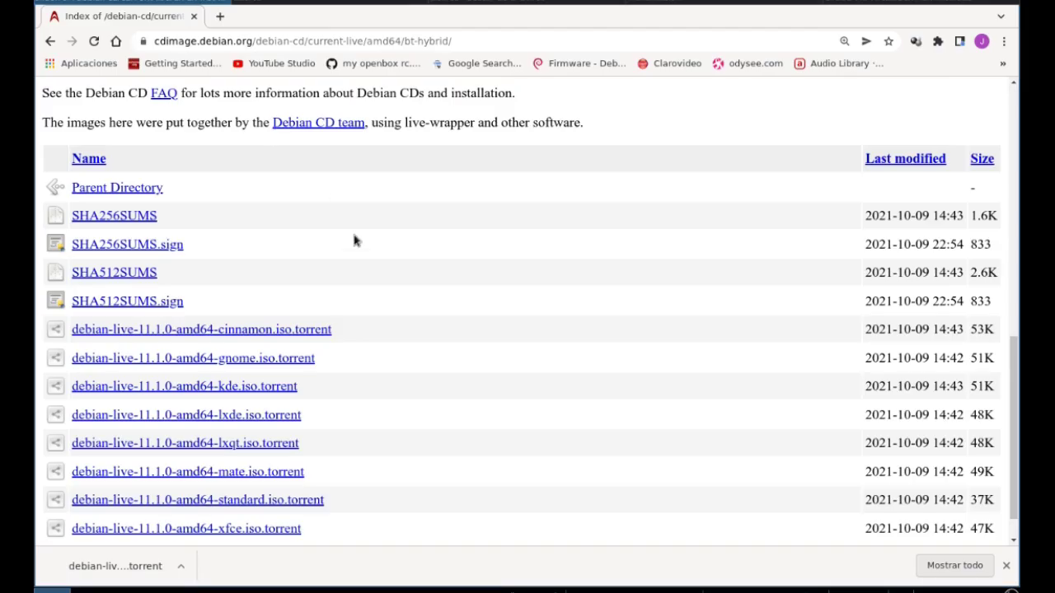
{"action": "scroll", "coordinate": [351, 252], "scroll_direction": "down", "scroll_amount": 1}
{"action": "left_click", "coordinate": [114, 228]}
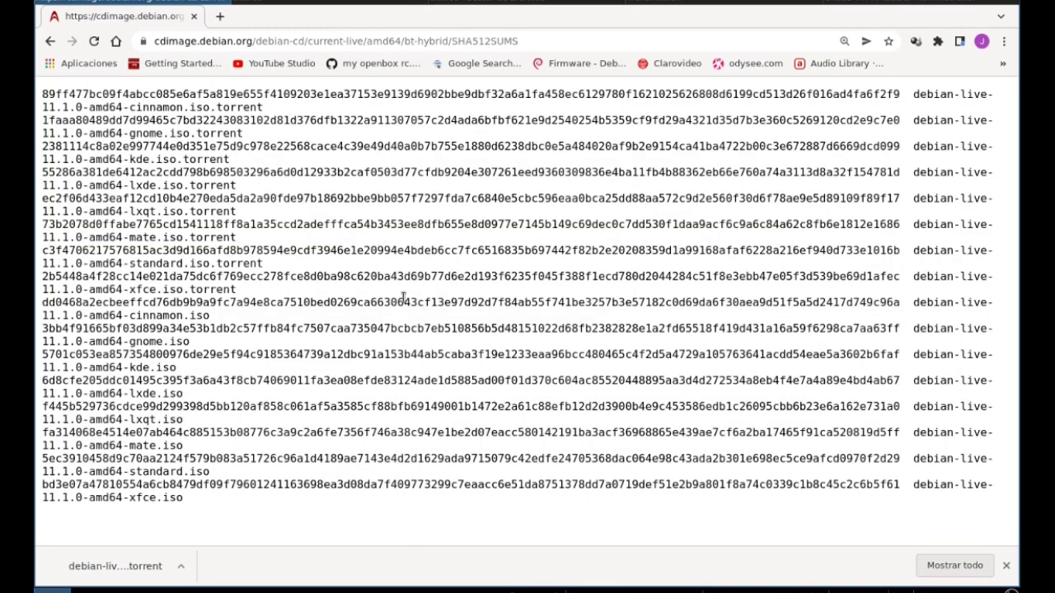
{"action": "key", "text": "ctrl+minus"}
{"action": "double_click", "coordinate": [794, 366]}
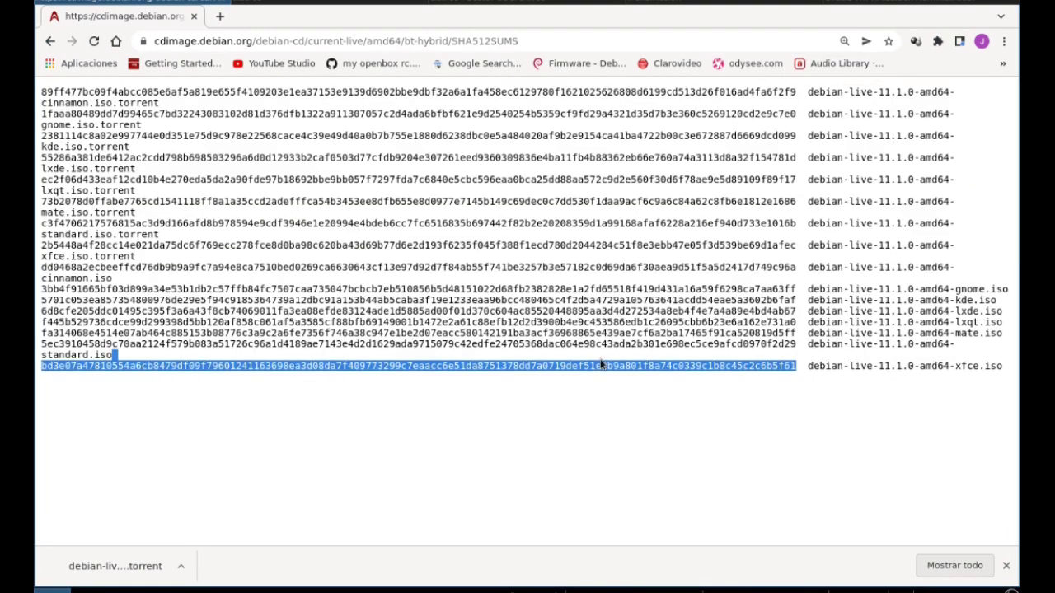
{"action": "left_click", "coordinate": [190, 406]}
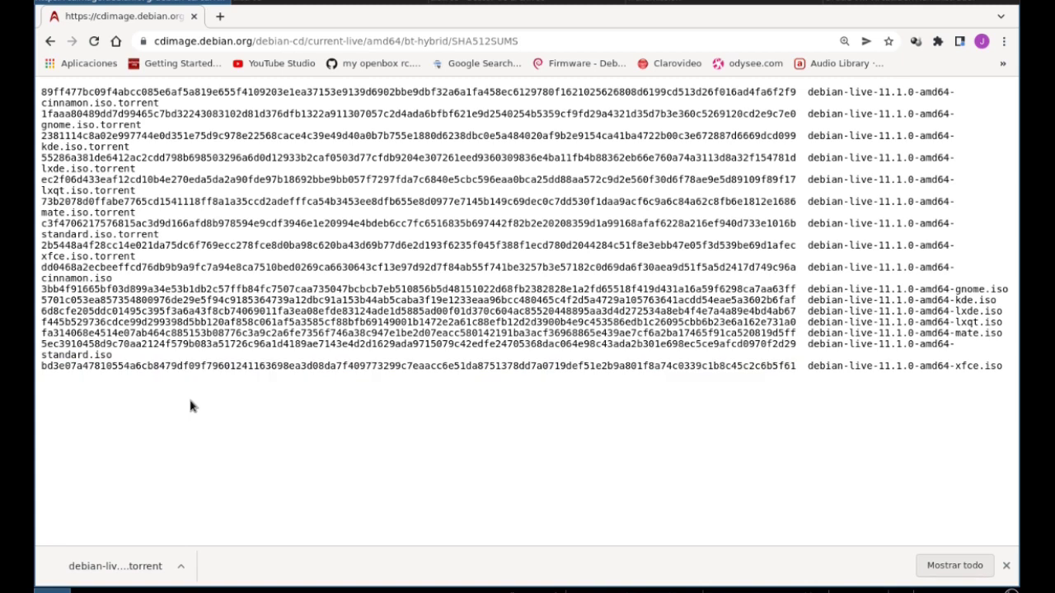
Compute the SHA-512 checksum of debian-live-11.1.0-amd64-xfce.iso in the terminal and compare it with the published one.
{"action": "key", "text": "F12"}
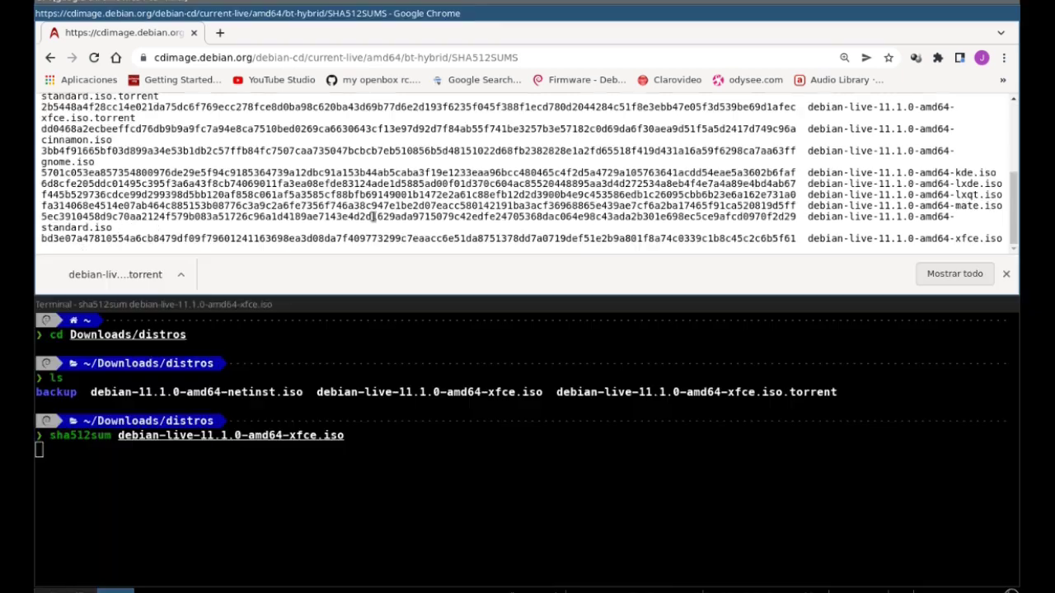
{"action": "left_click", "coordinate": [355, 303]}
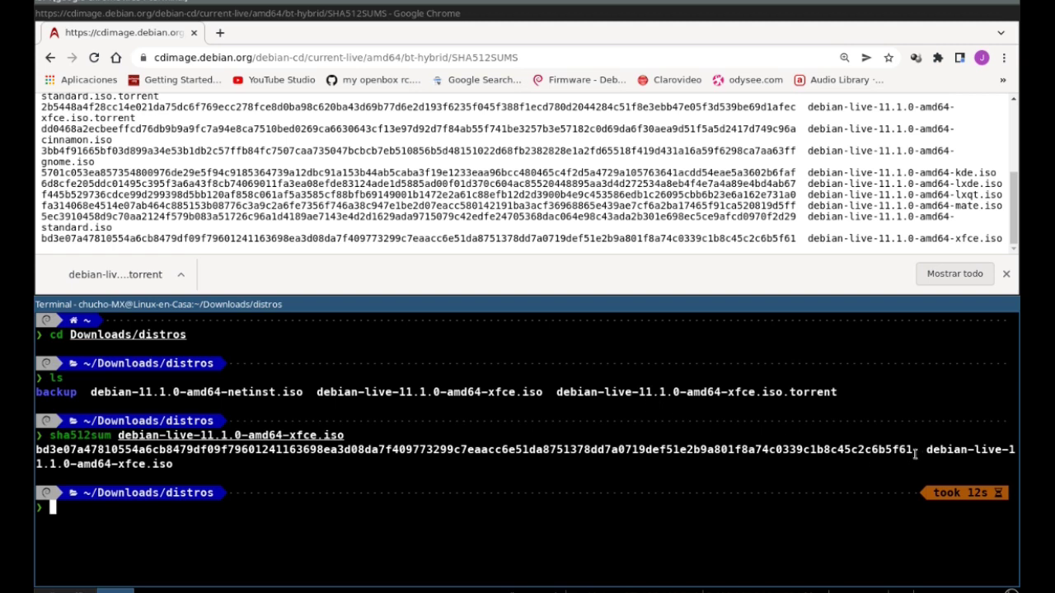
{"action": "left_click_drag", "start_coordinate": [916, 452], "coordinate": [35, 450]}
{"action": "left_click", "coordinate": [116, 186]}
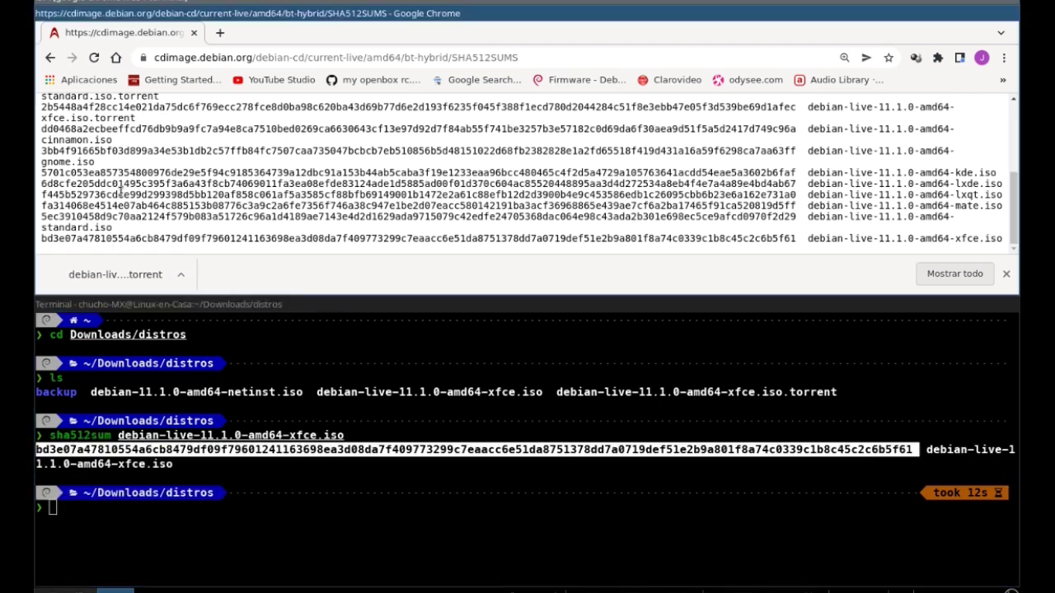
{"action": "left_click", "coordinate": [589, 351]}
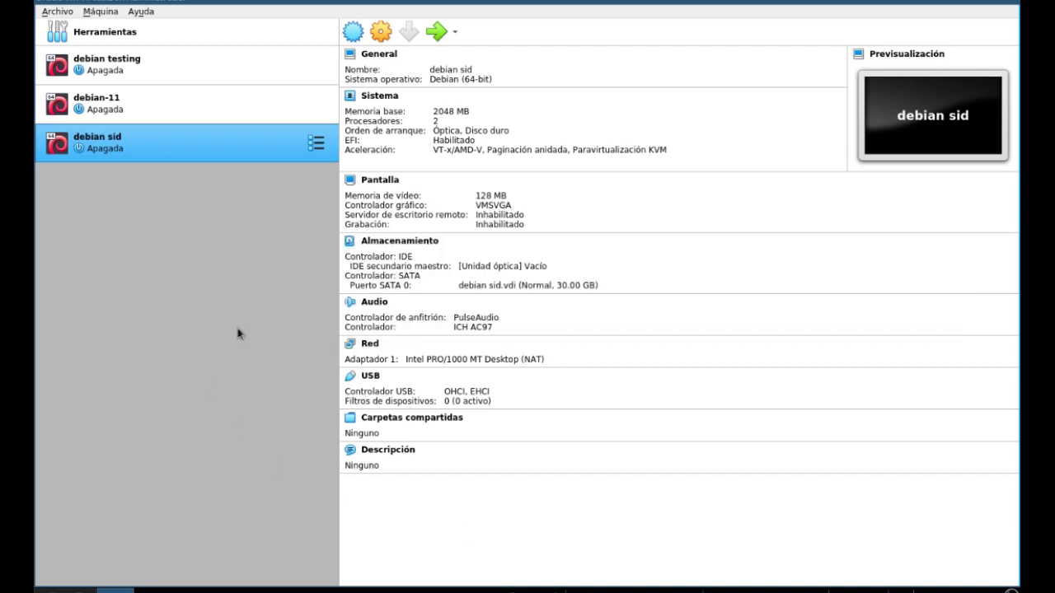
Create a virtual machine named "debian xfce", type Linux, version Debian (64-bit), with 2048 MB of memory.
{"action": "left_click", "coordinate": [353, 33]}
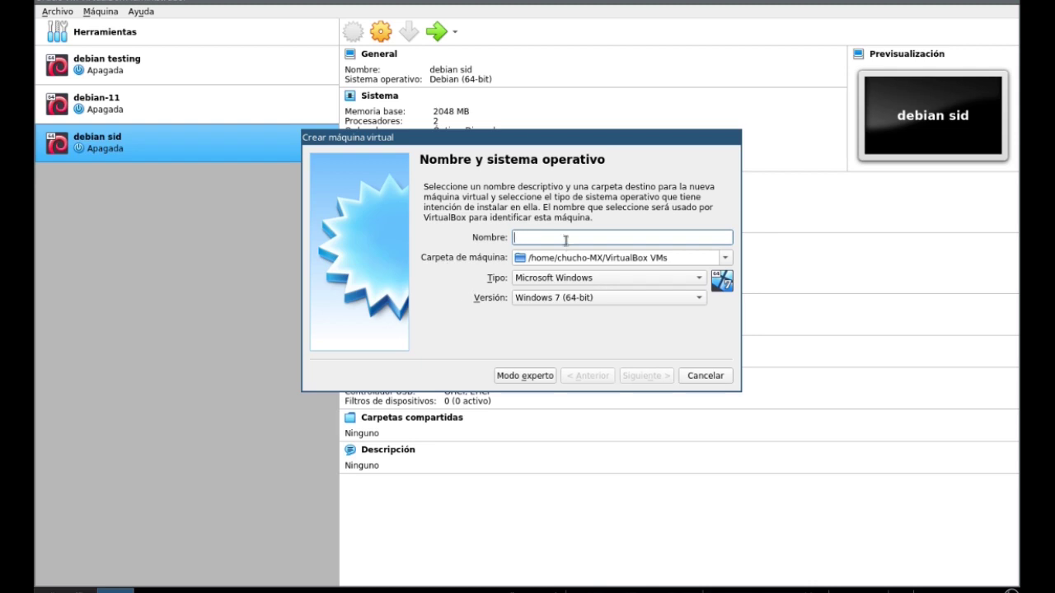
{"action": "type", "text": "debian xfce"}
{"action": "left_click", "coordinate": [626, 378]}
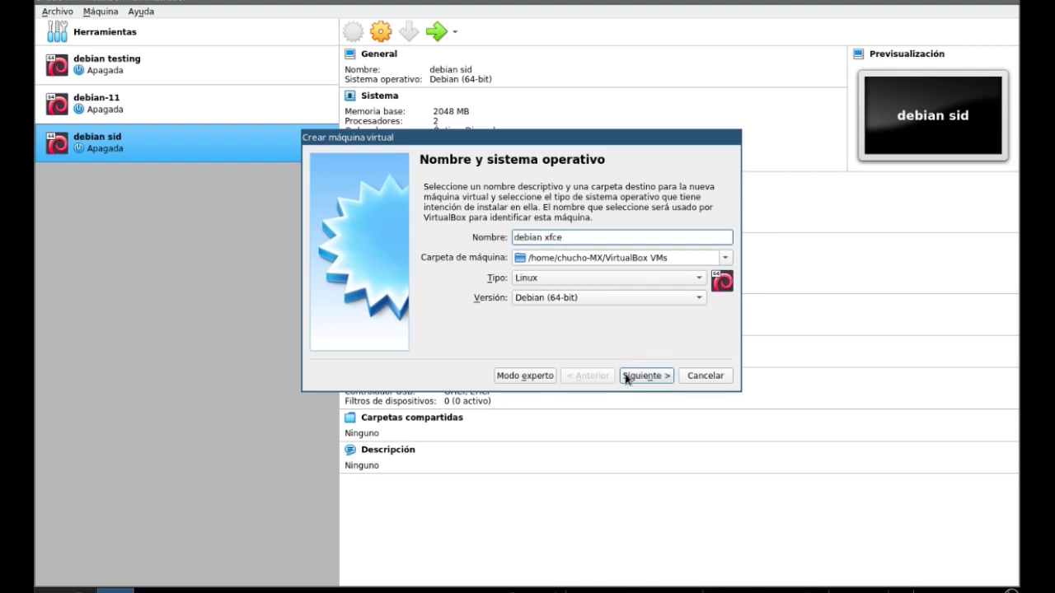
{"action": "left_click_drag", "start_coordinate": [701, 235], "coordinate": [627, 235]}
{"action": "type", "text": "2048"}
{"action": "left_click", "coordinate": [626, 375]}
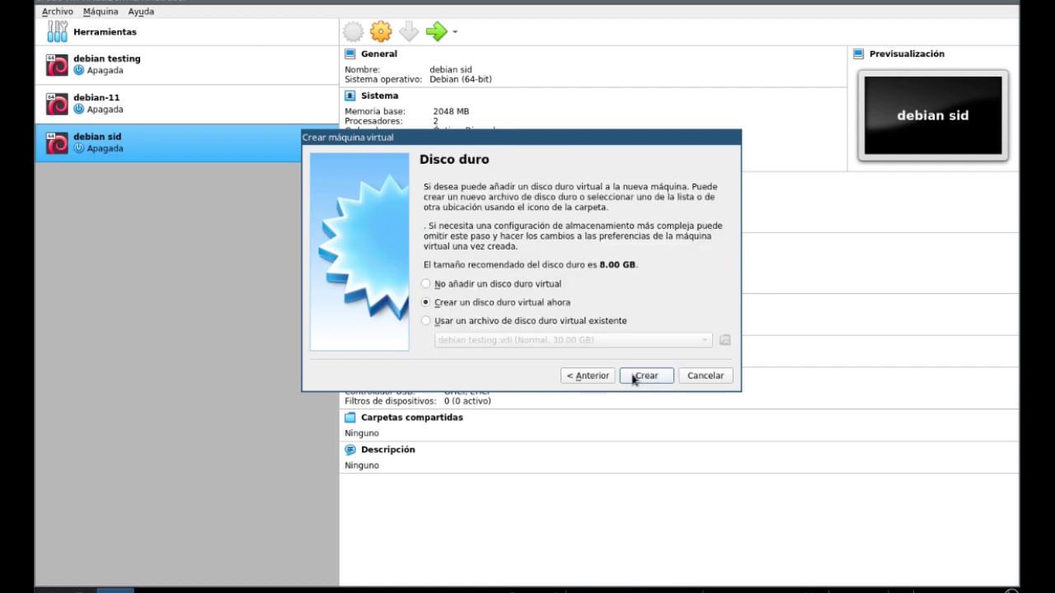
Create a new virtual hard disk of 30 GB for the machine, keeping the default file type and storage options.
{"action": "left_click", "coordinate": [637, 372]}
{"action": "left_click", "coordinate": [647, 370]}
{"action": "left_click", "coordinate": [646, 370]}
{"action": "left_click", "coordinate": [710, 239]}
{"action": "key", "text": "BackSpace"}
{"action": "type", "text": "30"}
{"action": "left_click", "coordinate": [659, 369]}
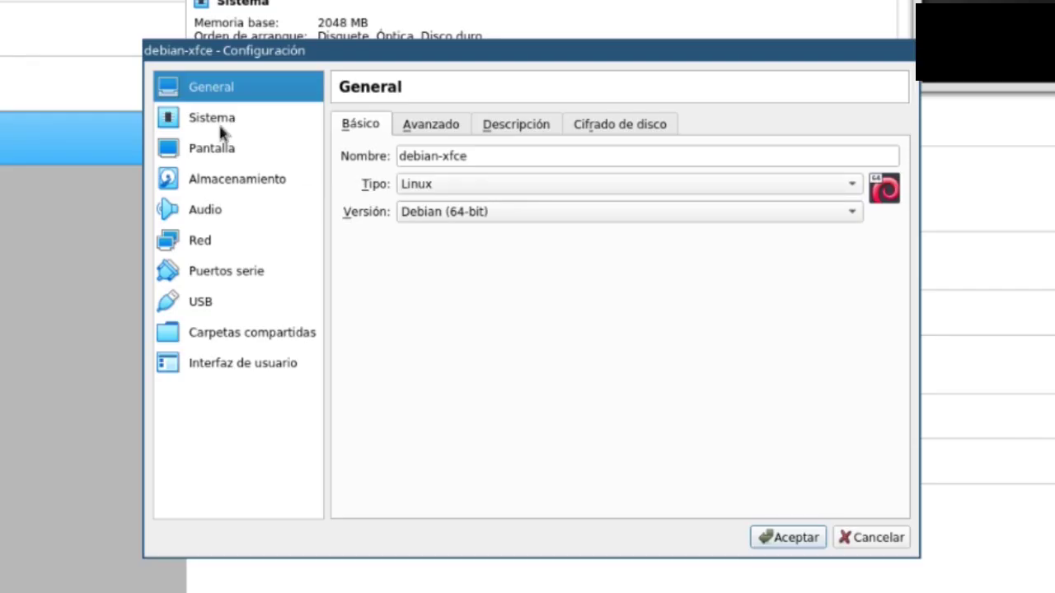
In the machine's system settings, remove the floppy from the boot order, enable EFI, and assign 2 processors.
{"action": "left_click", "coordinate": [308, 160]}
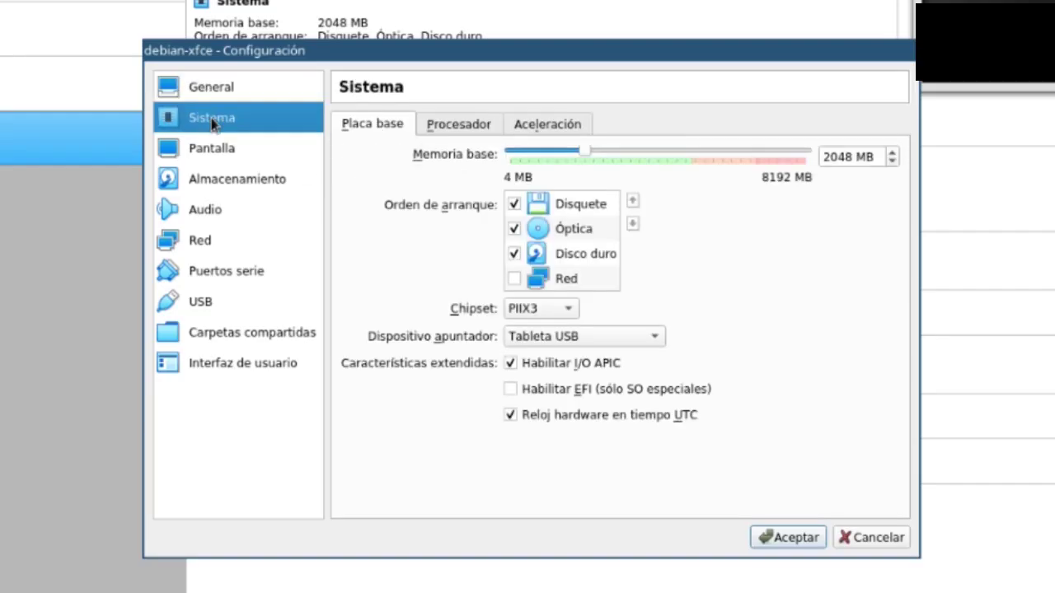
{"action": "left_click", "coordinate": [515, 205]}
{"action": "left_click", "coordinate": [511, 389]}
{"action": "left_click", "coordinate": [462, 127]}
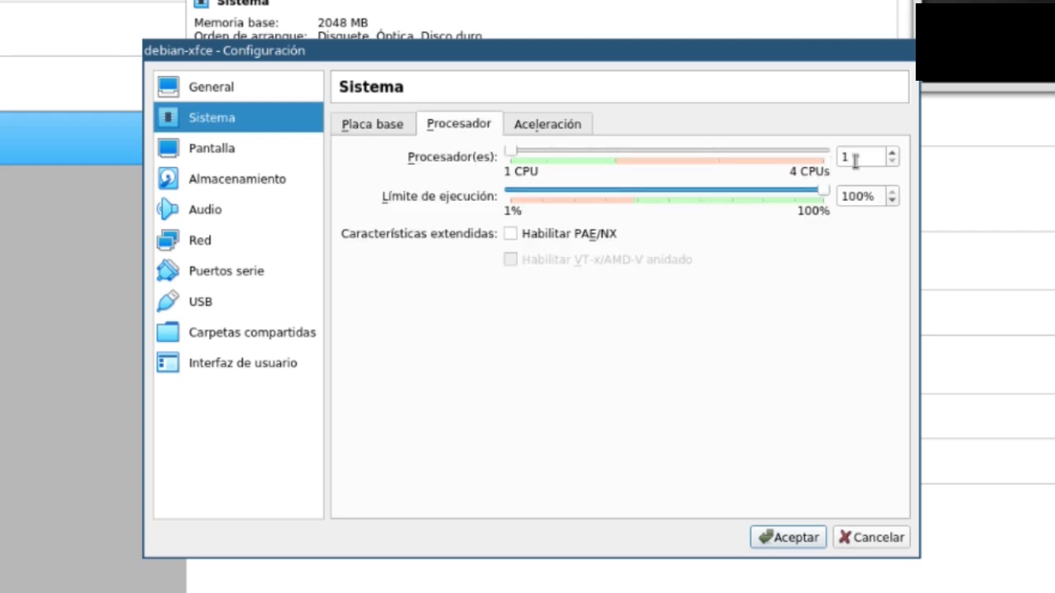
{"action": "left_click", "coordinate": [891, 152]}
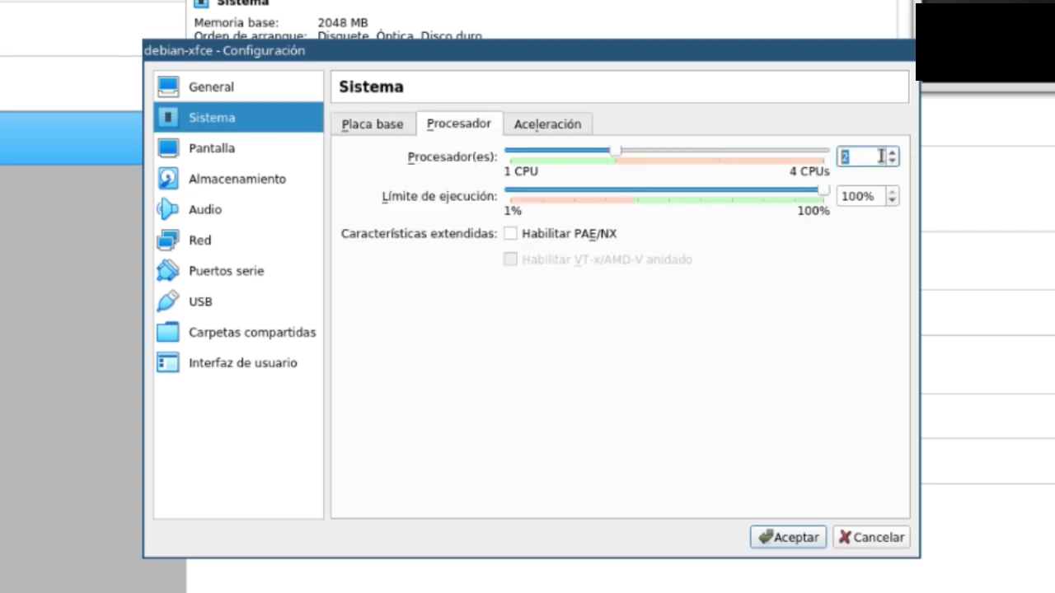
Set the virtual machine's video memory to 128 MB and save the configuration.
{"action": "left_click", "coordinate": [213, 150]}
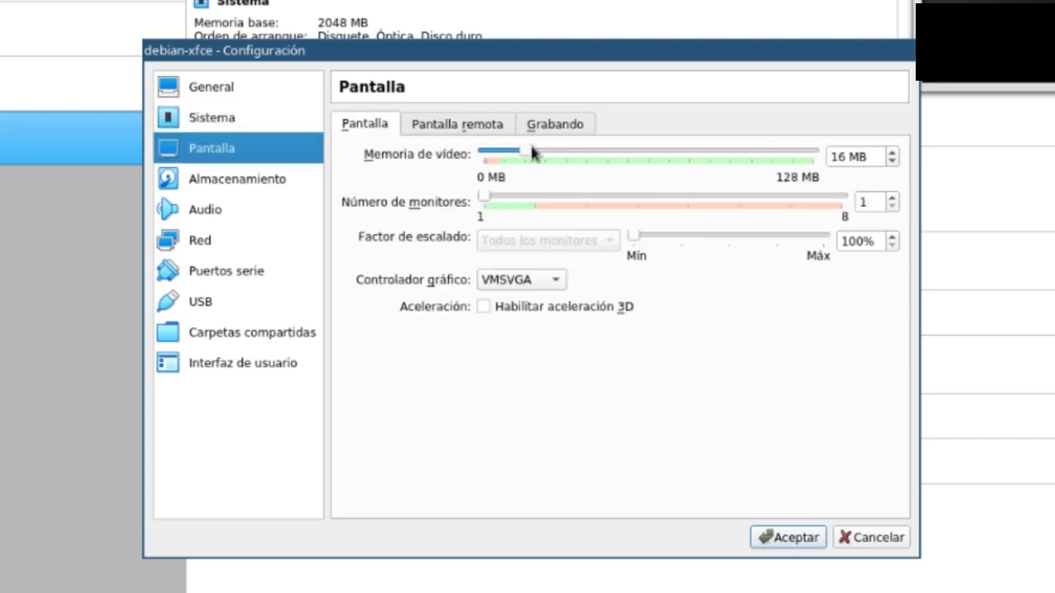
{"action": "left_click_drag", "start_coordinate": [530, 153], "coordinate": [857, 162]}
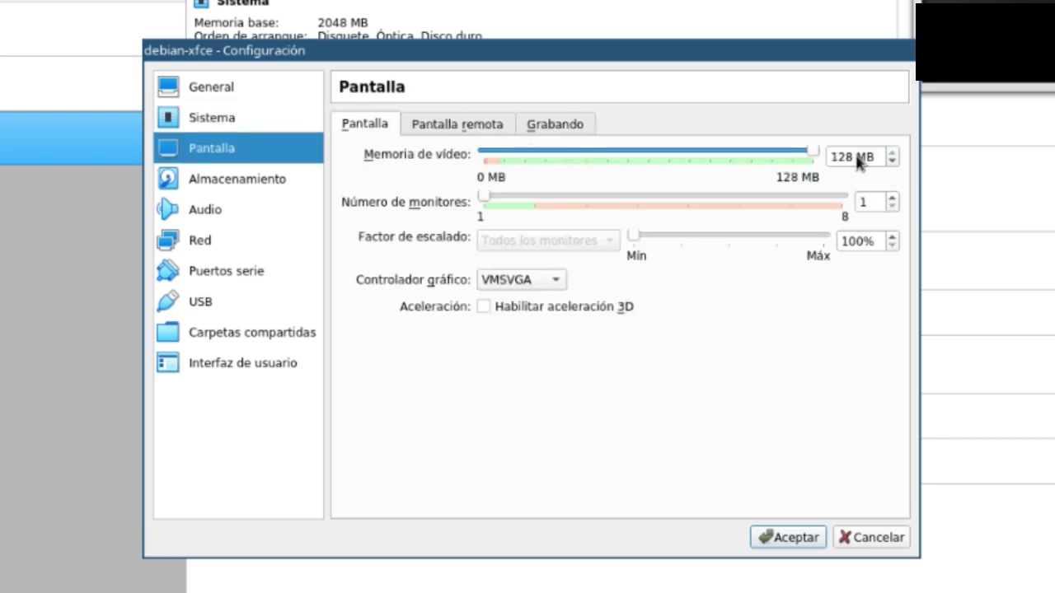
{"action": "left_click", "coordinate": [791, 537]}
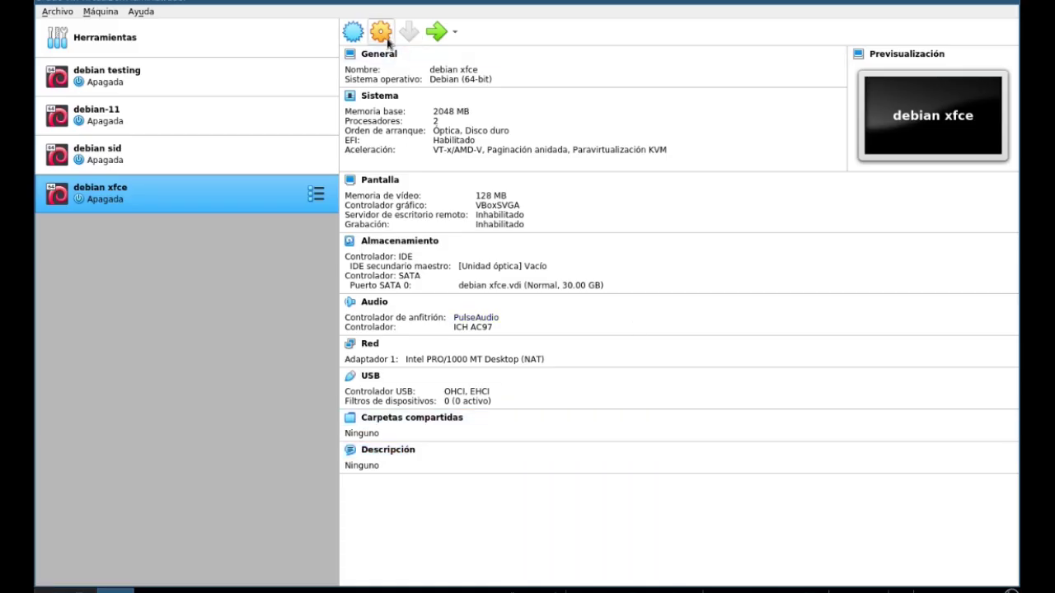
Start the debian xfce machine with debian-live-11.1.0-amd64-xfce.iso from Downloads/distros as its startup disk.
{"action": "double_click", "coordinate": [116, 197]}
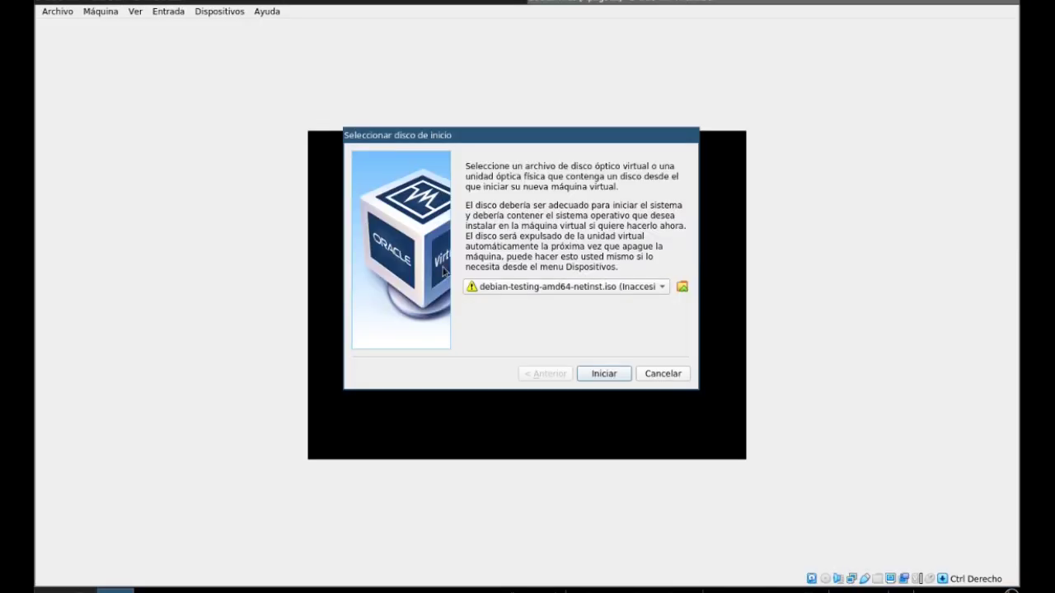
{"action": "left_click", "coordinate": [683, 287]}
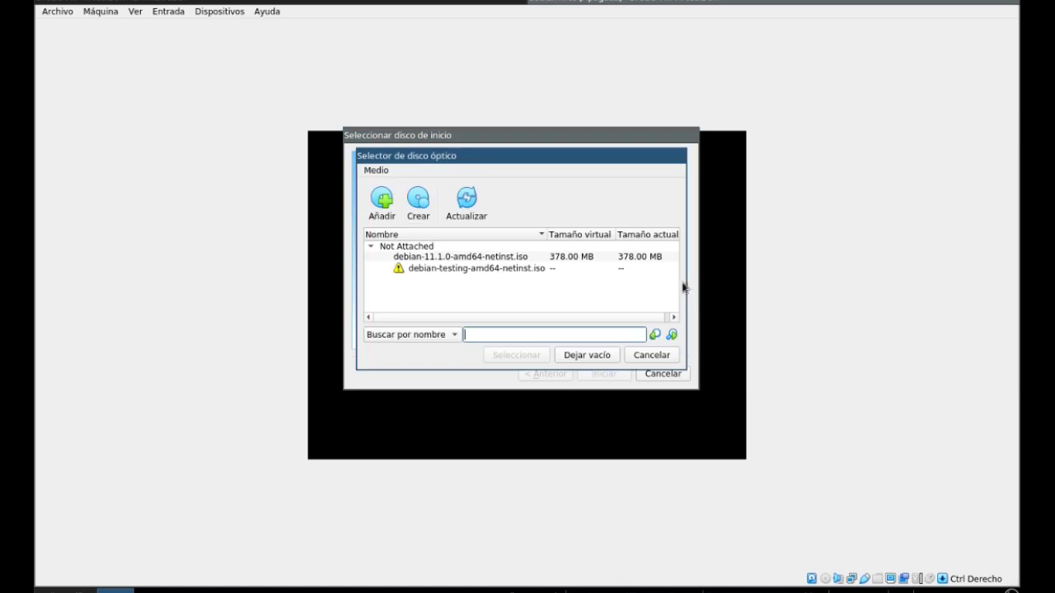
{"action": "left_click", "coordinate": [376, 200]}
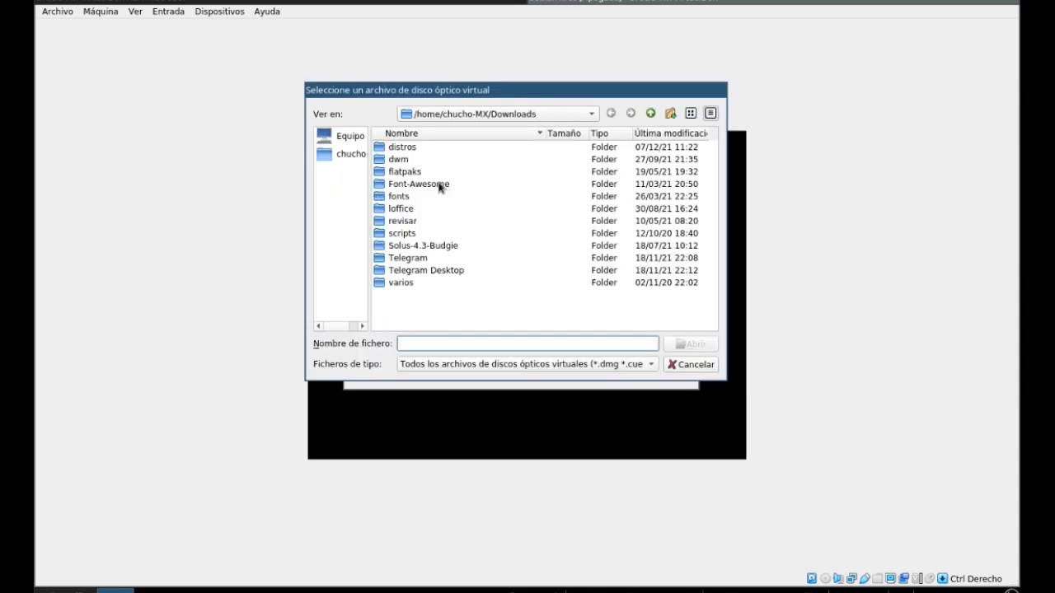
{"action": "left_click", "coordinate": [406, 149]}
{"action": "double_click", "coordinate": [406, 149]}
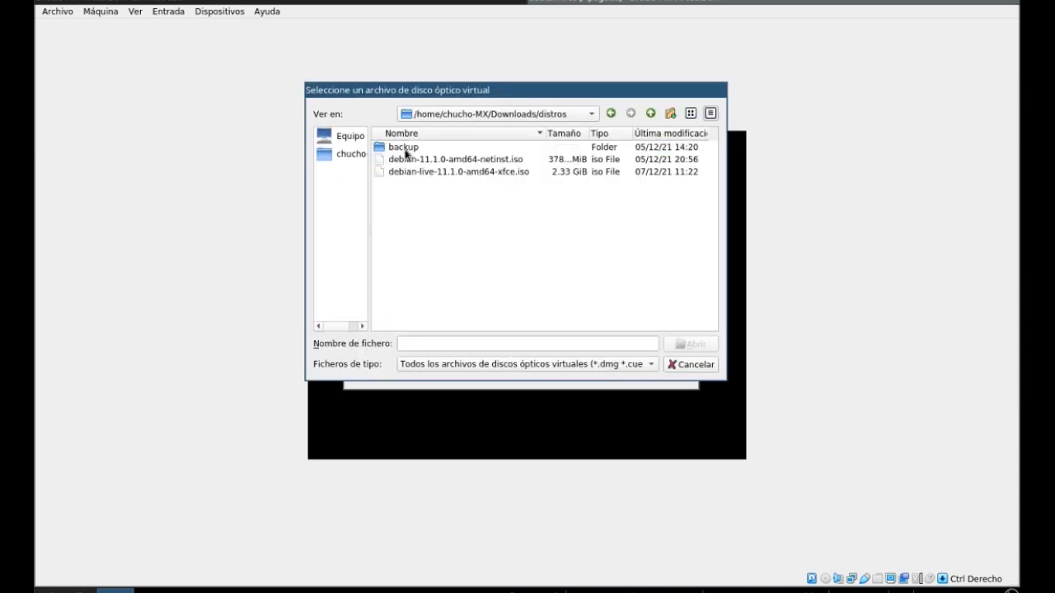
{"action": "left_click", "coordinate": [419, 173]}
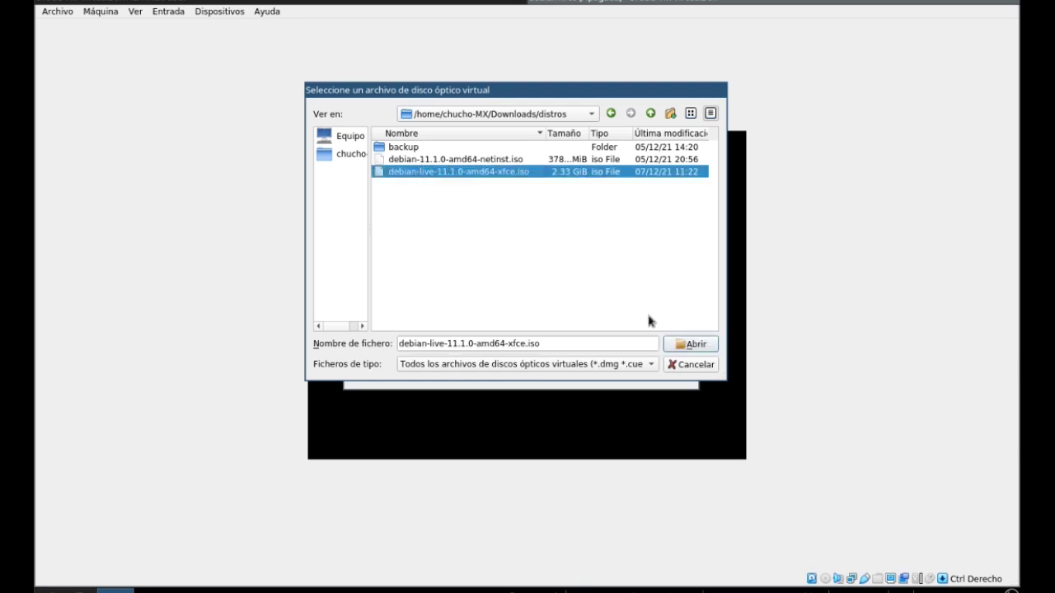
{"action": "left_click", "coordinate": [690, 344]}
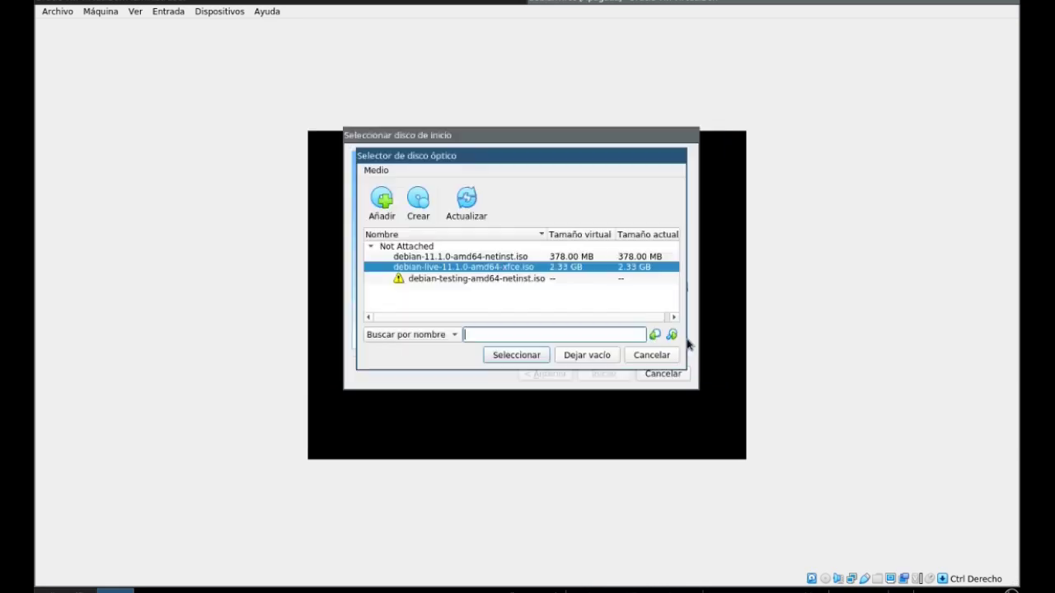
{"action": "left_click", "coordinate": [508, 357]}
{"action": "left_click", "coordinate": [604, 374]}
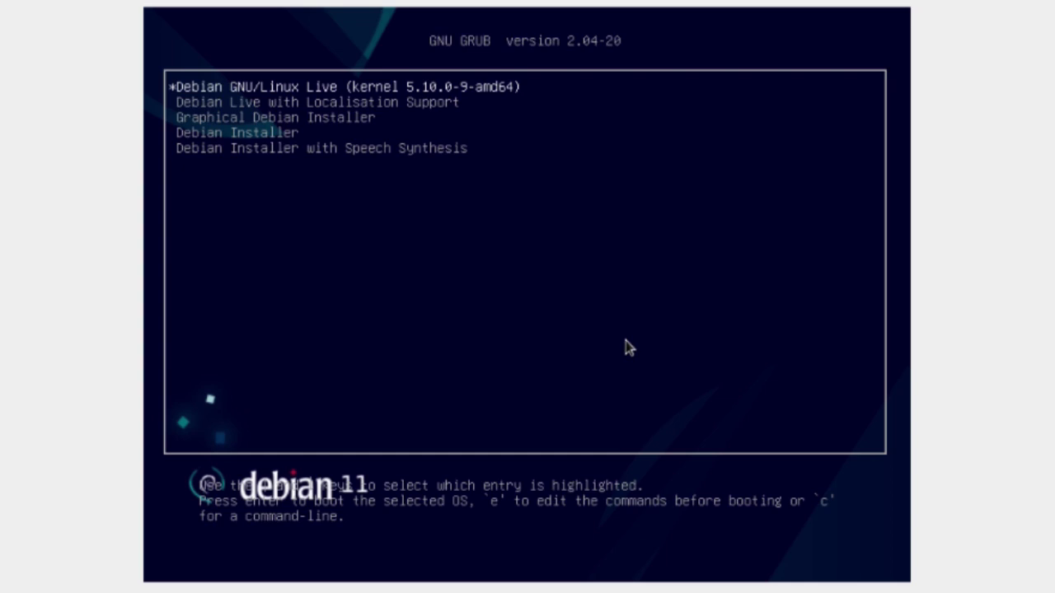
Review the GRUB boot entries and boot "Debian GNU/Linux Live (kernel 5.10.0-9-amd64)".
{"action": "key", "text": "Down"}
{"action": "key", "text": "Down"}
{"action": "key", "text": "Down"}
{"action": "key", "text": "Down"}
{"action": "key", "text": "Up"}
{"action": "key", "text": "Up"}
{"action": "key", "text": "Up"}
{"action": "key", "text": "Up"}
{"action": "key", "text": "Return"}
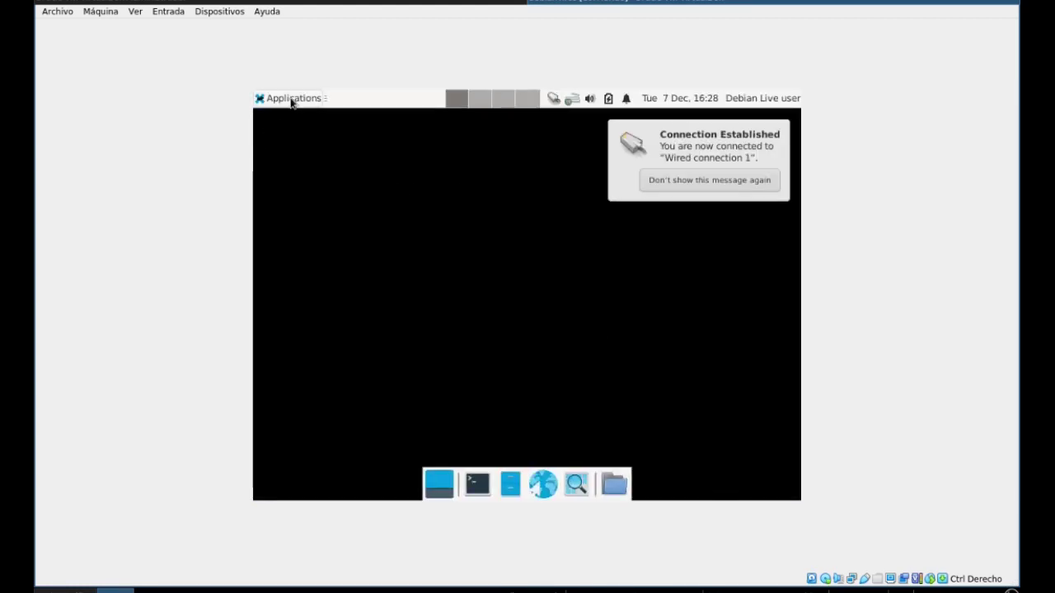
Set the live desktop's display resolution to 1360x768 and close the display settings.
{"action": "left_click", "coordinate": [291, 101]}
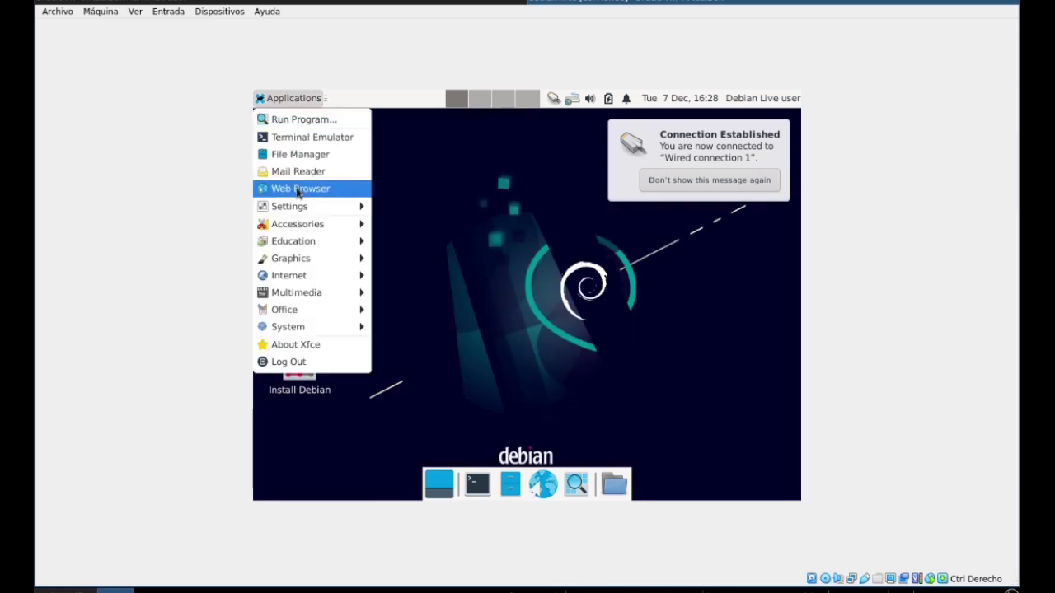
{"action": "mouse_move", "coordinate": [308, 206]}
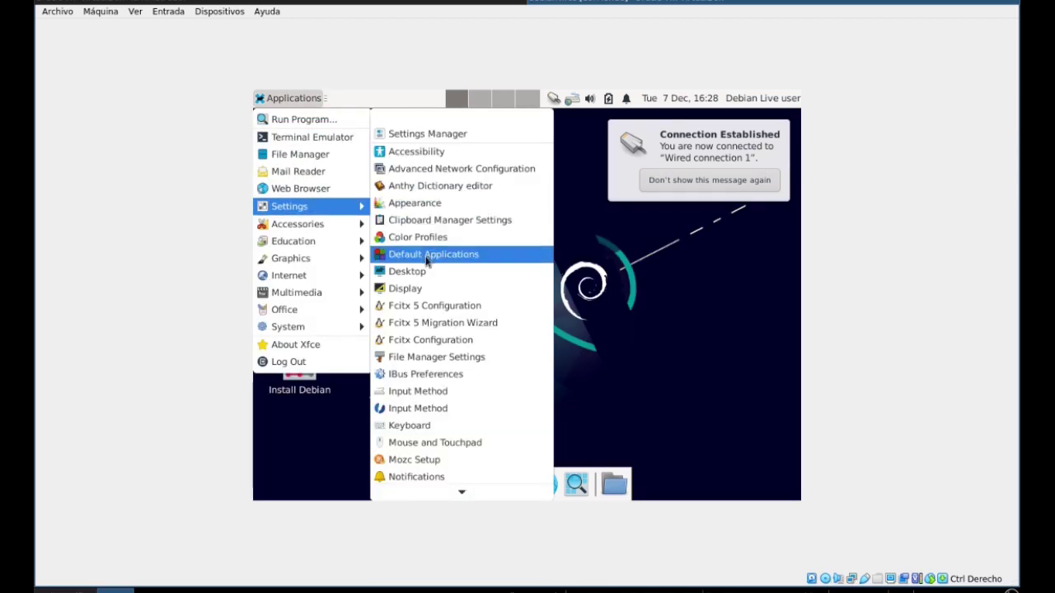
{"action": "left_click", "coordinate": [416, 289]}
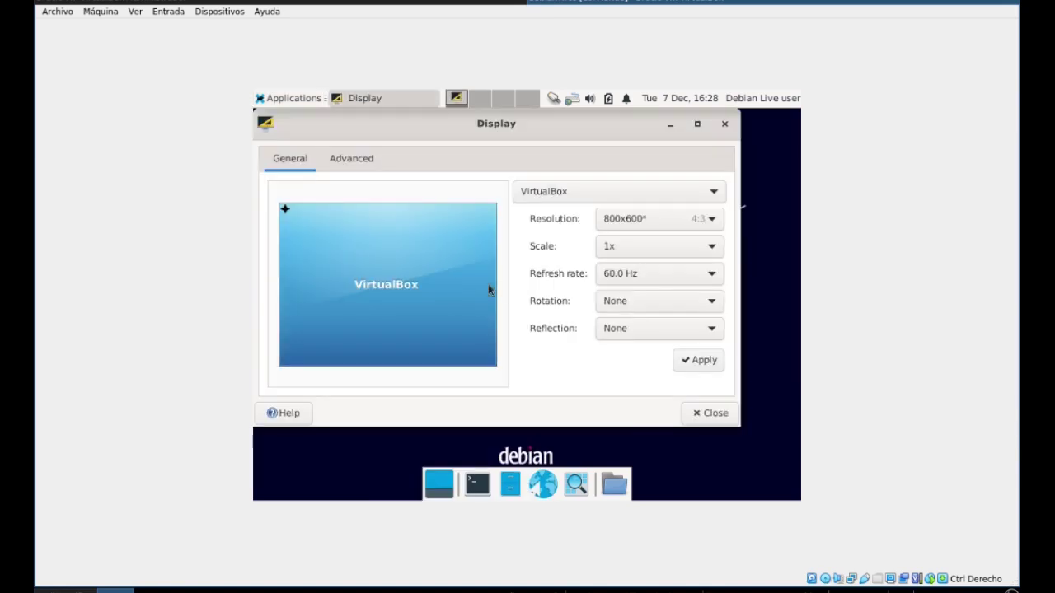
{"action": "left_click", "coordinate": [710, 218]}
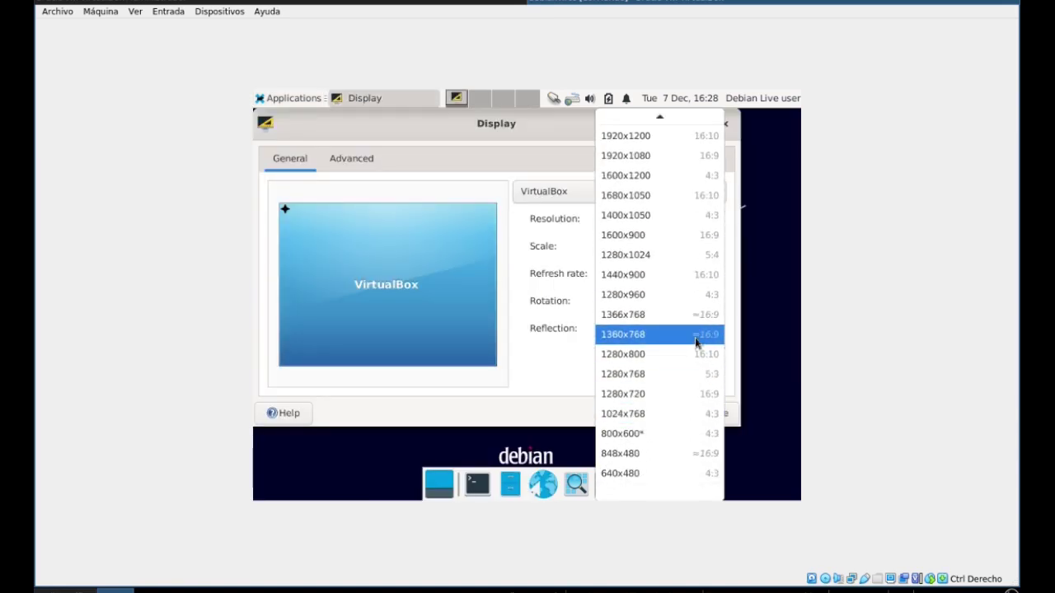
{"action": "left_click", "coordinate": [693, 338]}
{"action": "left_click", "coordinate": [278, 298]}
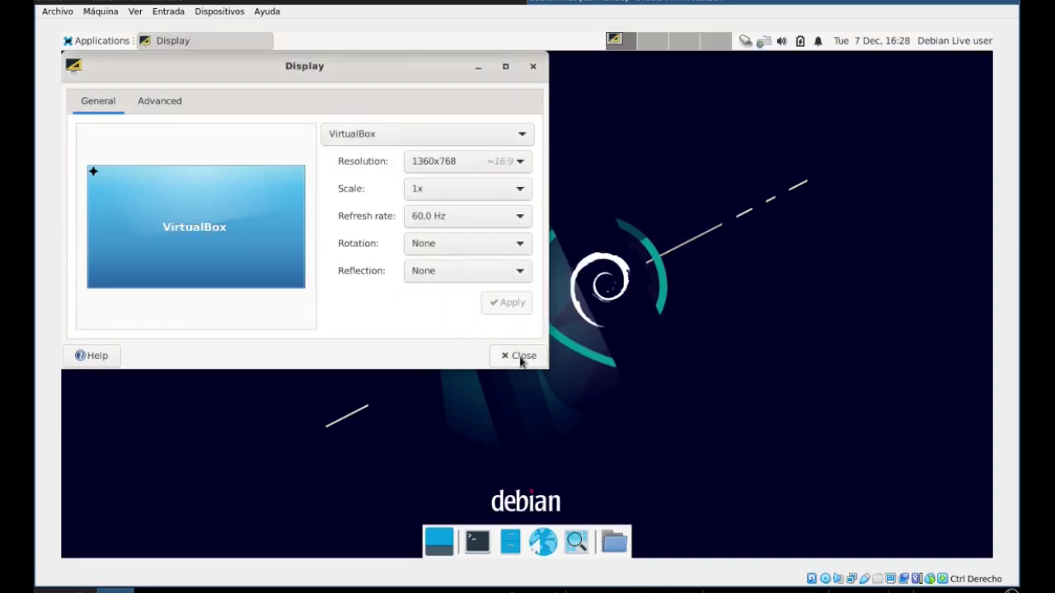
{"action": "left_click", "coordinate": [516, 356]}
Open the About Xfce system information and move its window toward the middle of the desktop.
{"action": "left_click", "coordinate": [90, 40]}
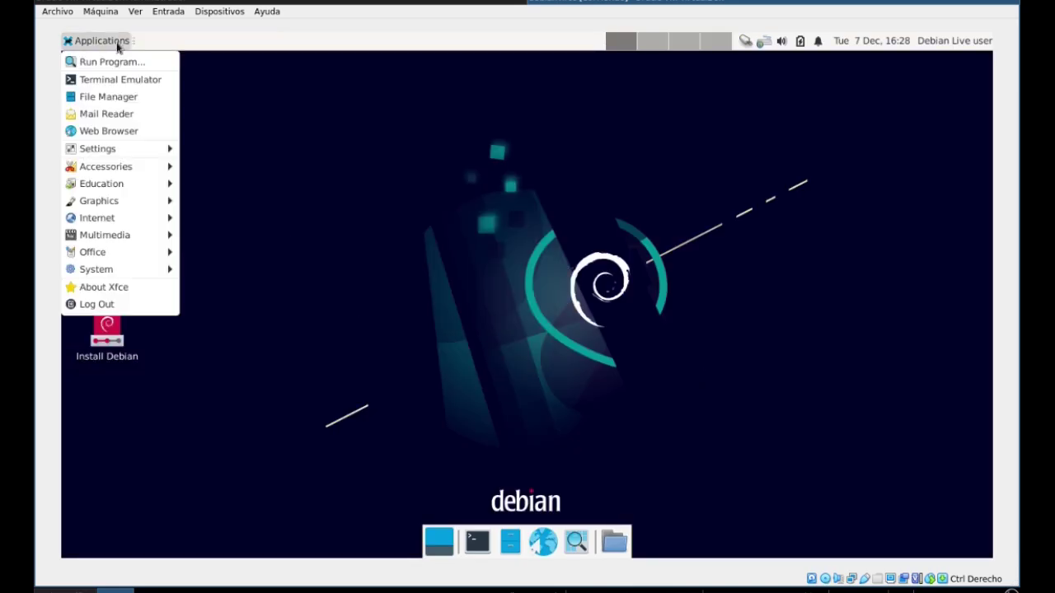
{"action": "left_click", "coordinate": [126, 287]}
{"action": "left_click_drag", "start_coordinate": [344, 66], "coordinate": [591, 74]}
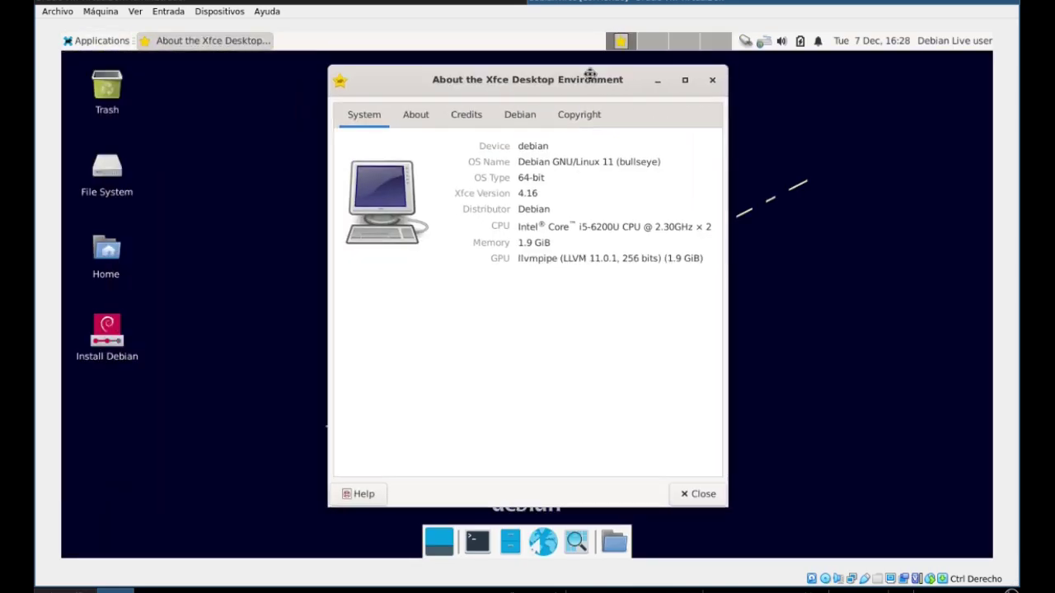
View the description of Xfce's core programs and close the About window.
{"action": "left_click", "coordinate": [422, 120]}
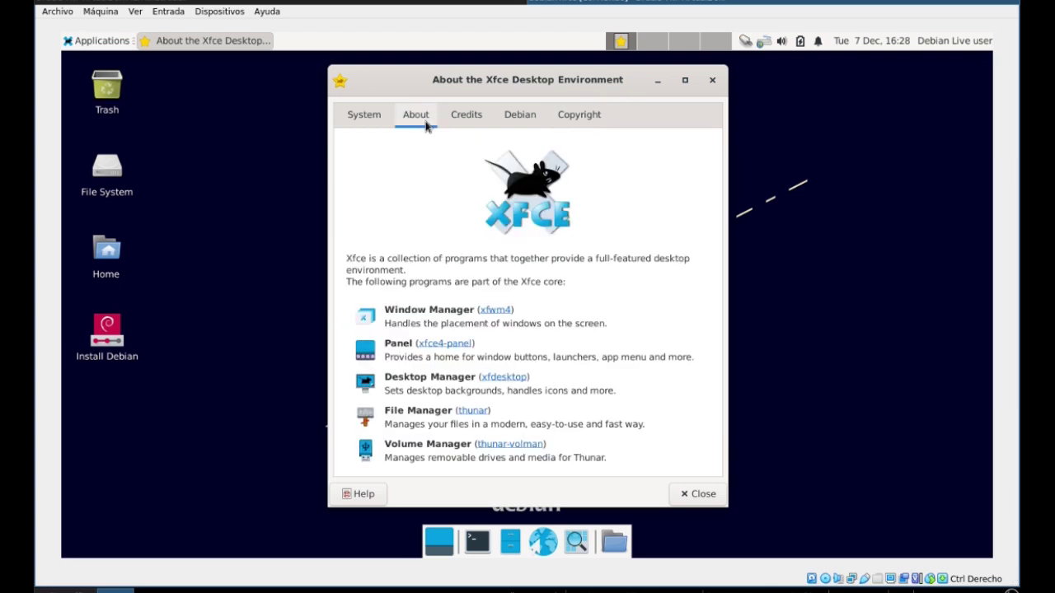
{"action": "left_click", "coordinate": [711, 80]}
Launch the Debian installer from the live desktop and maximize its window.
{"action": "left_click", "coordinate": [115, 330]}
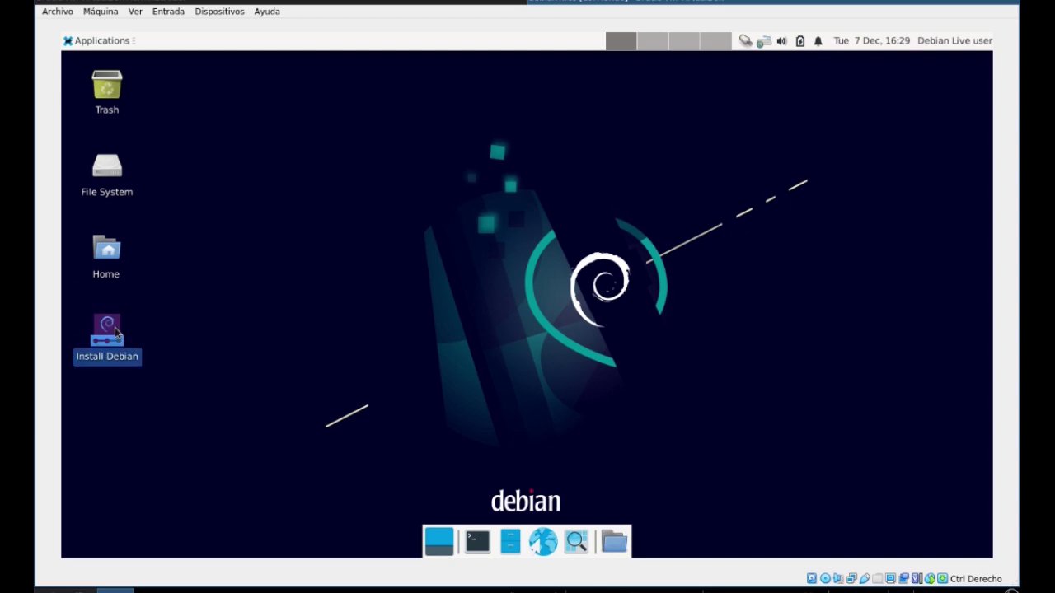
{"action": "double_click", "coordinate": [115, 331]}
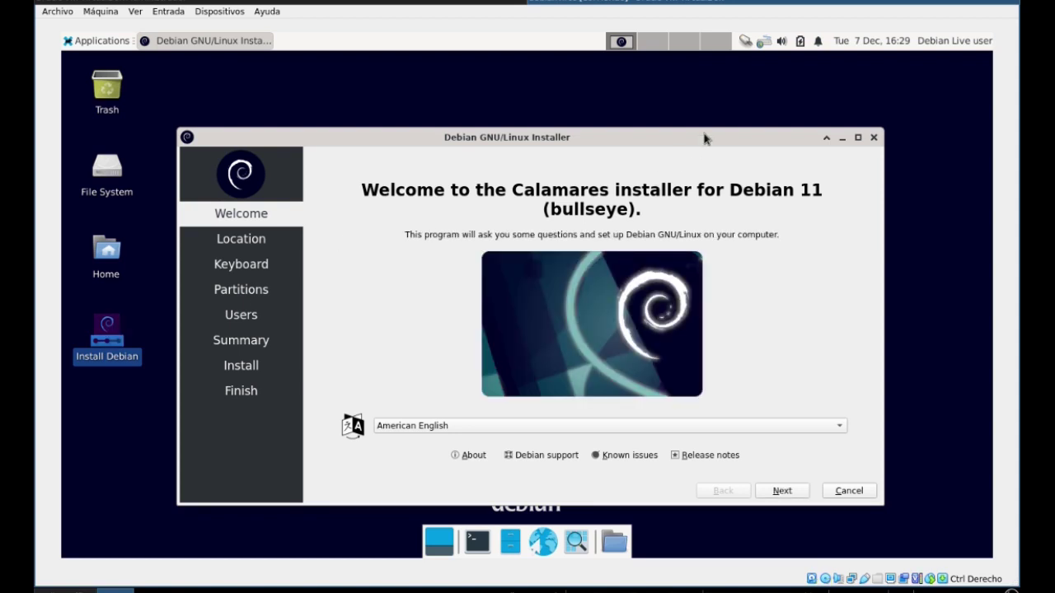
{"action": "left_click", "coordinate": [859, 138]}
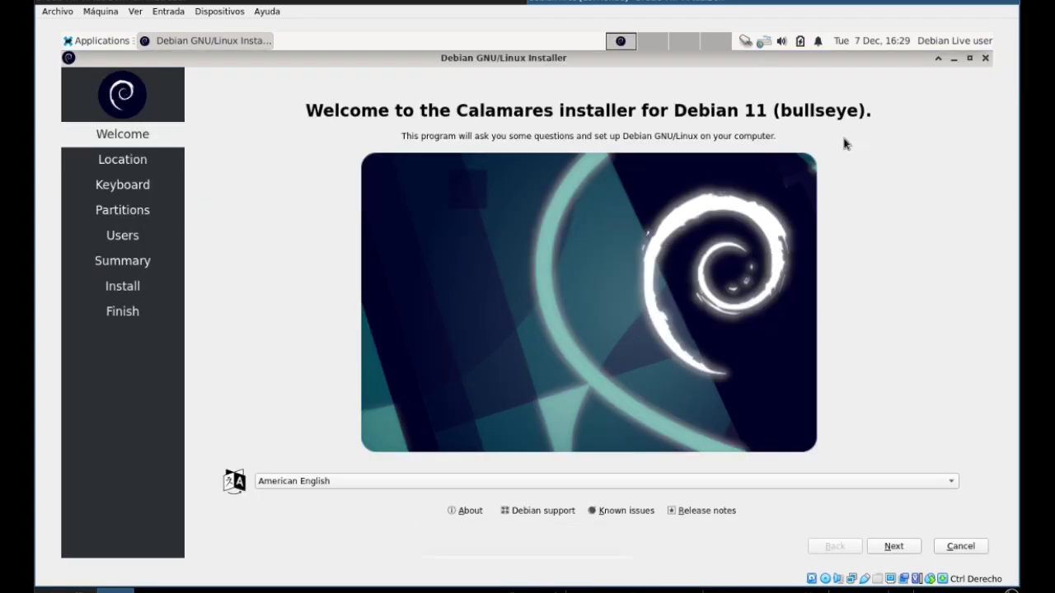
Set the installer language to "español de México (México)" and continue to the location page.
{"action": "left_click", "coordinate": [644, 482]}
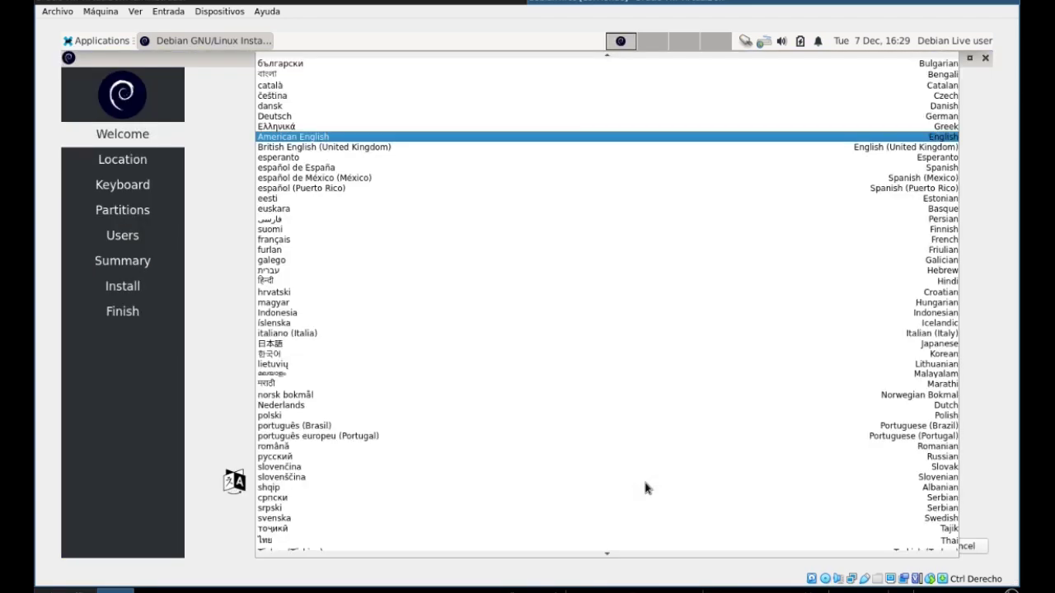
{"action": "scroll", "coordinate": [528, 379], "scroll_direction": "up", "scroll_amount": 2}
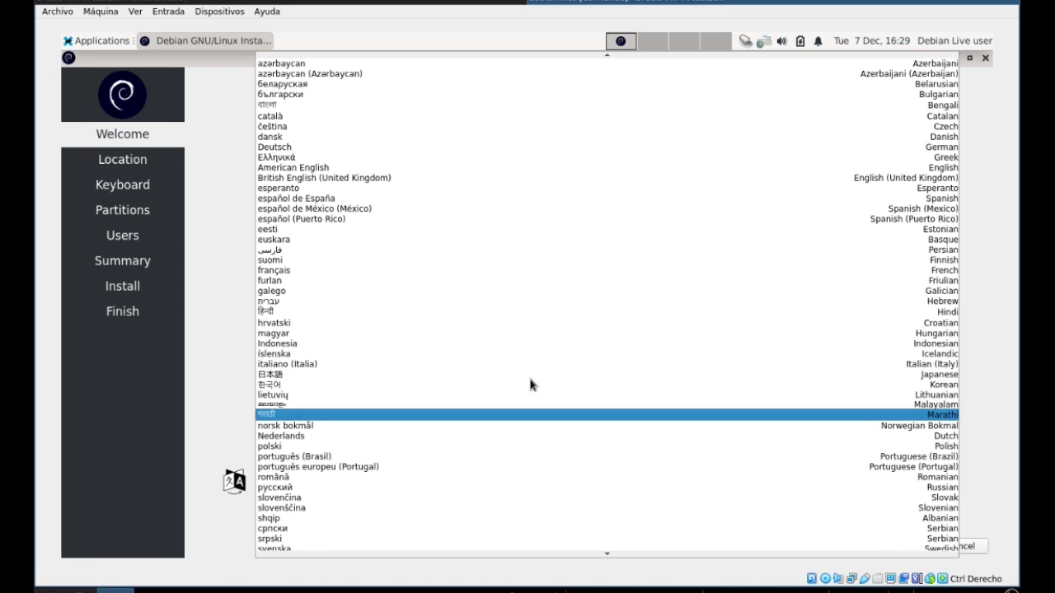
{"action": "left_click", "coordinate": [419, 210]}
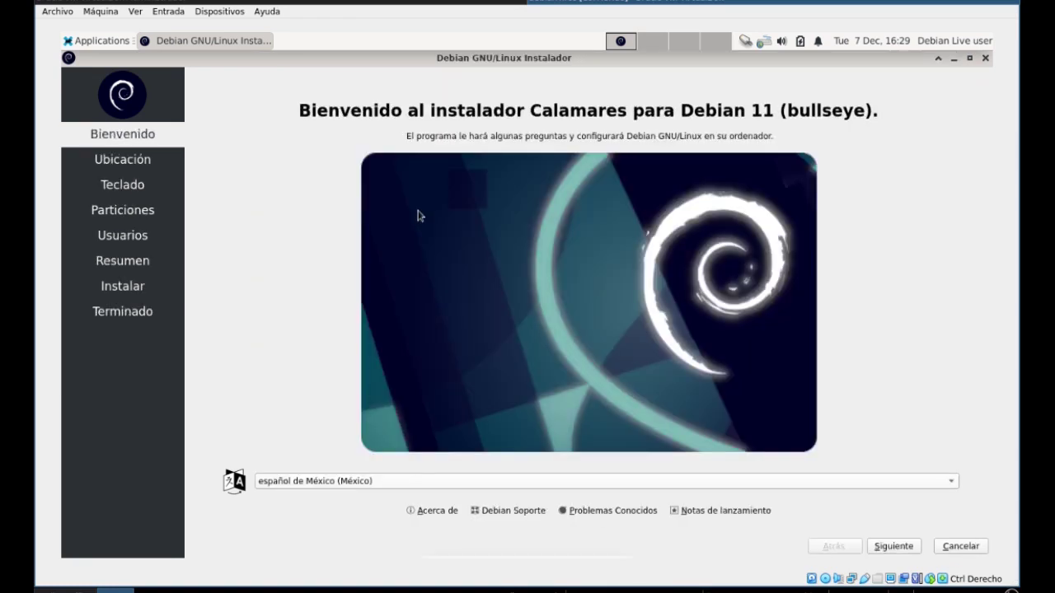
{"action": "left_click", "coordinate": [881, 547]}
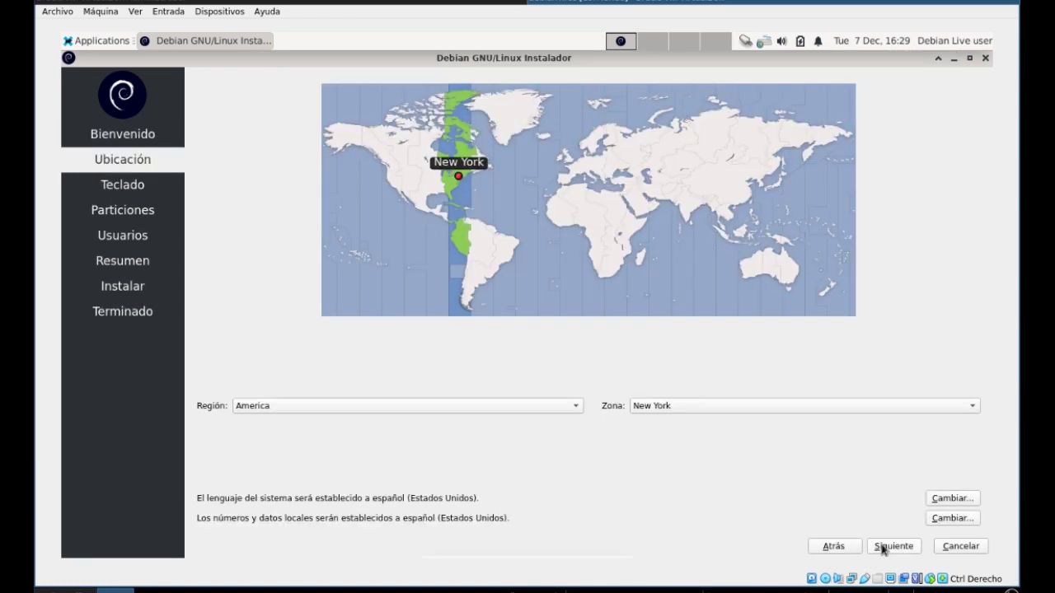
Set the time zone to America/Bogota and accept the default Spanish keyboard layout, continuing to the partitioning page.
{"action": "left_click", "coordinate": [461, 224]}
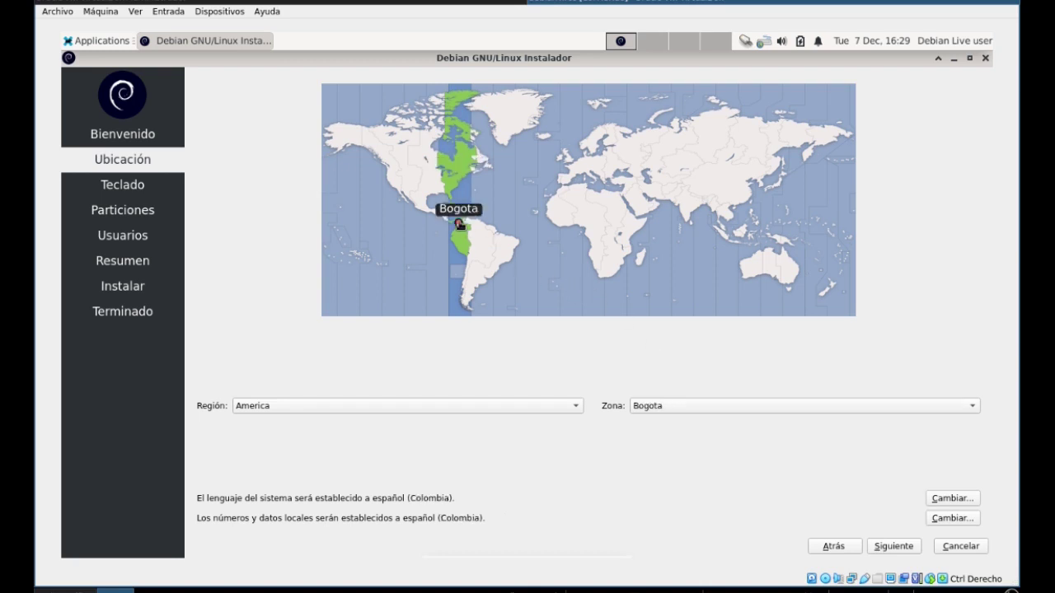
{"action": "left_click", "coordinate": [892, 548]}
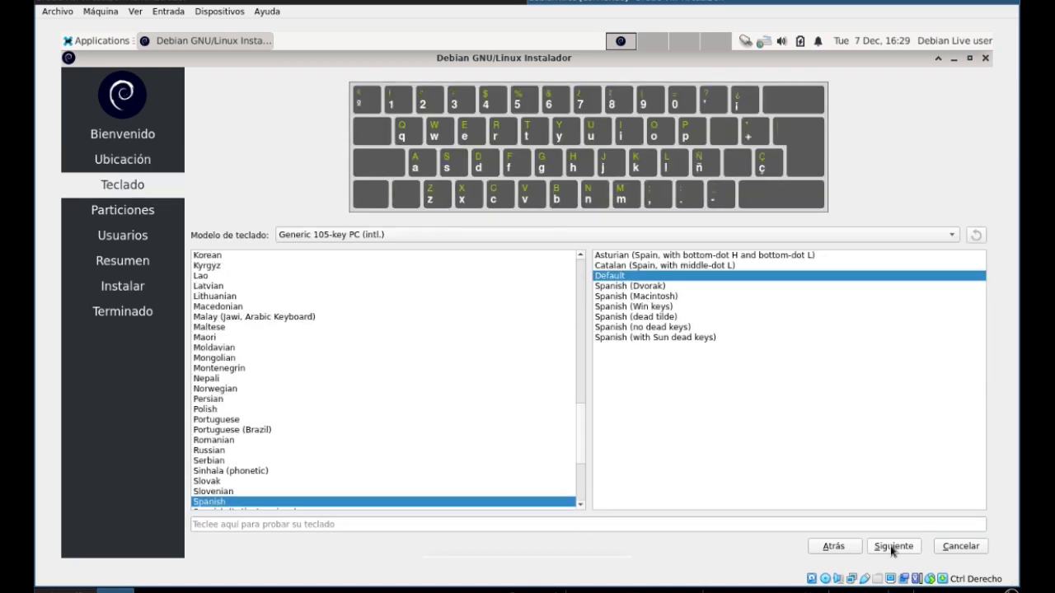
{"action": "left_click", "coordinate": [891, 547]}
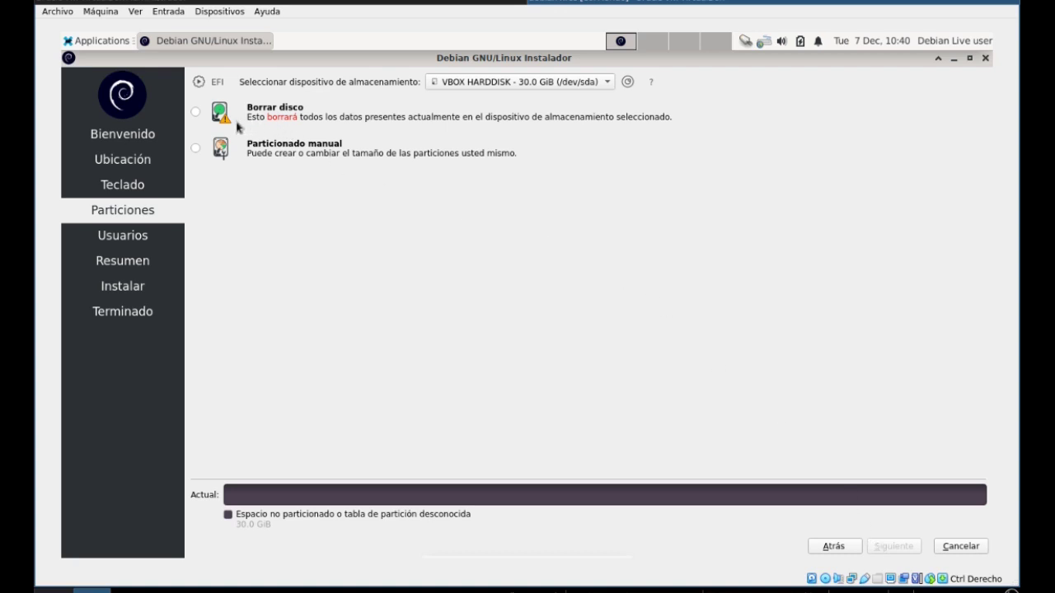
Choose manual partitioning for the 30 GiB VBOX HARDDISK and create a new GUID (GPT) partition table on it.
{"action": "left_click", "coordinate": [196, 113]}
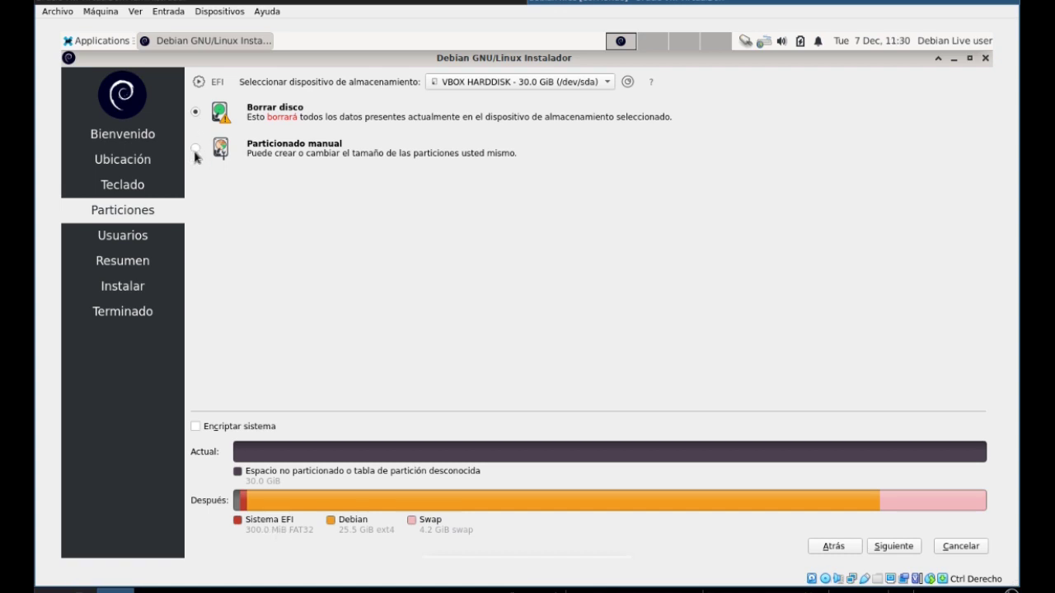
{"action": "left_click", "coordinate": [196, 151]}
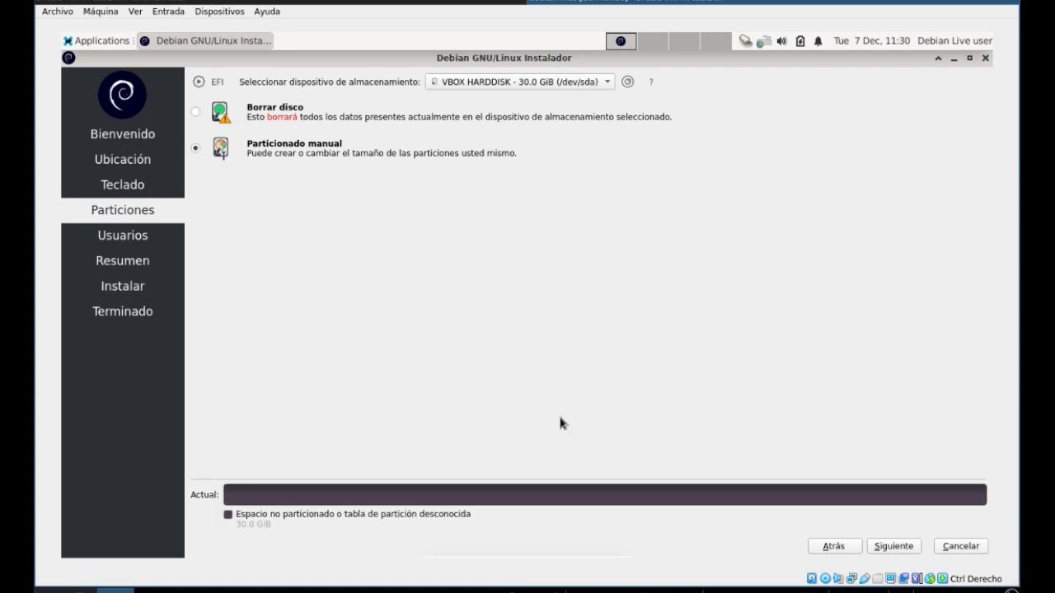
{"action": "left_click", "coordinate": [880, 547]}
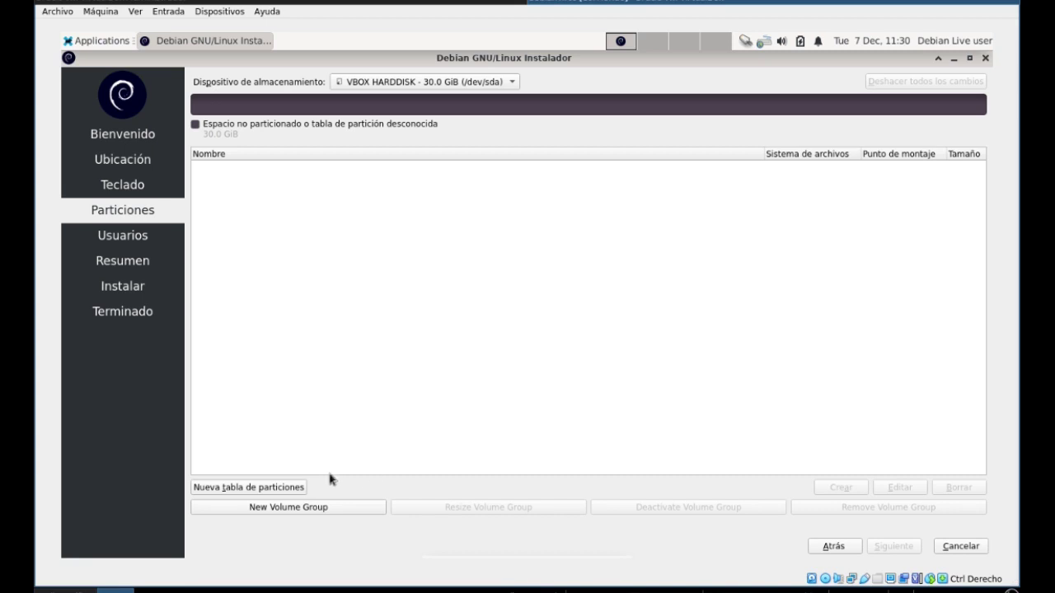
{"action": "left_click", "coordinate": [255, 491]}
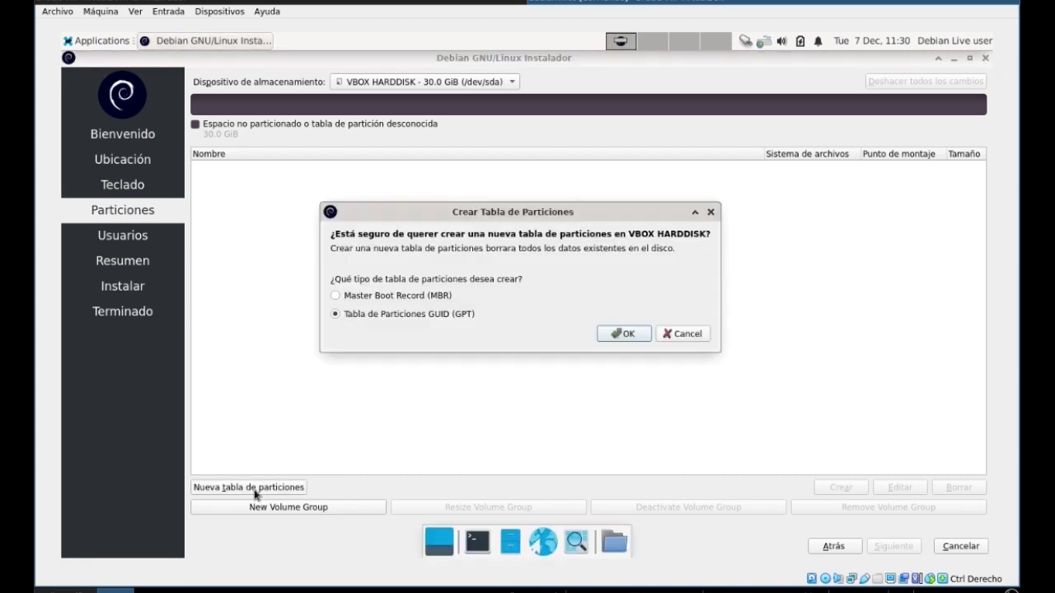
{"action": "left_click", "coordinate": [628, 334]}
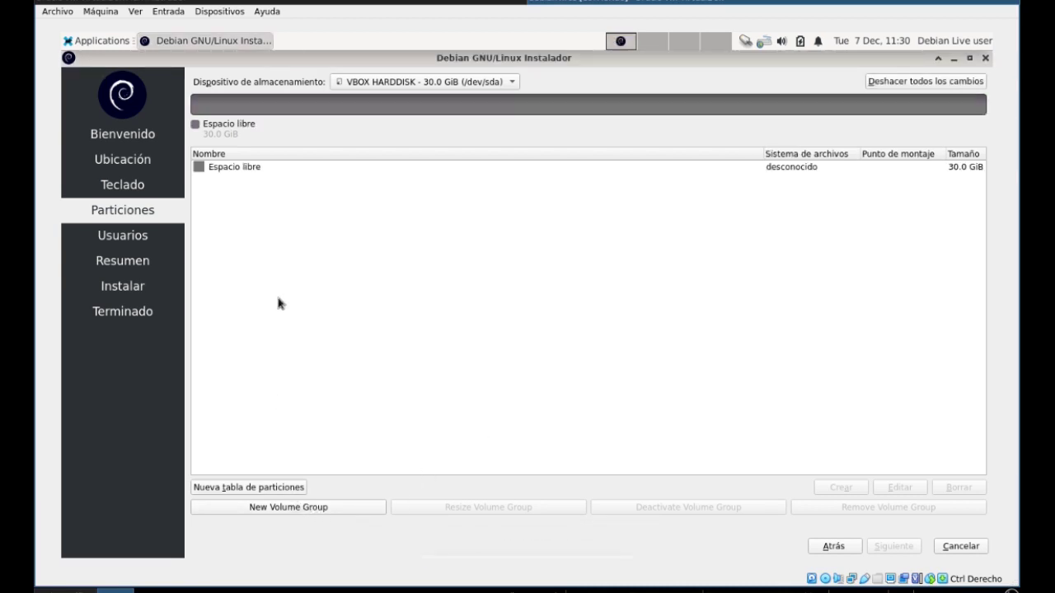
Create a 300 MiB fat32 partition in the free space, mounted at /boot/efi with the boot flag set.
{"action": "left_click", "coordinate": [221, 169]}
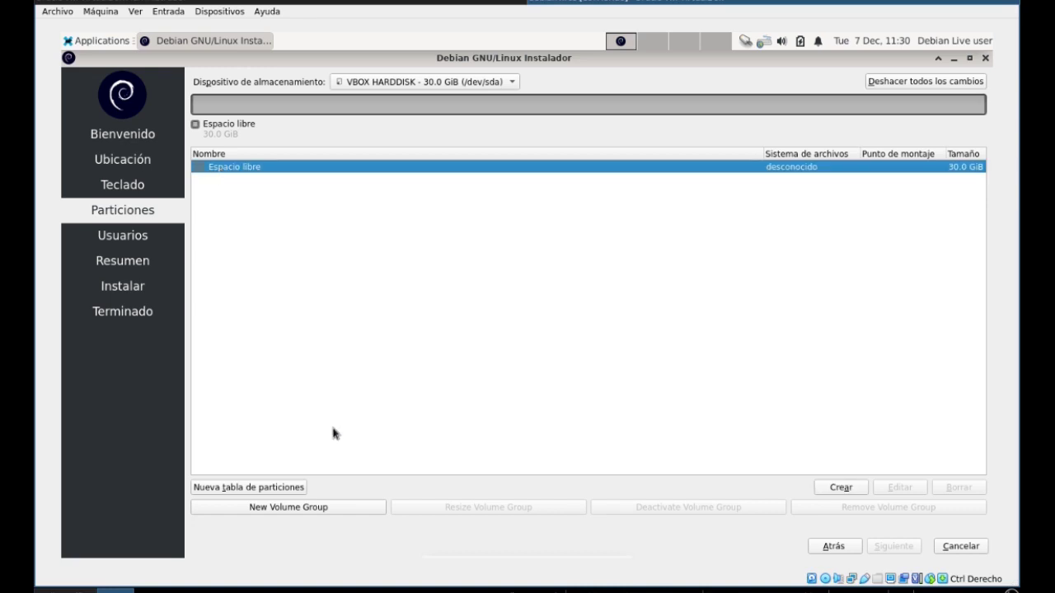
{"action": "left_click", "coordinate": [838, 487]}
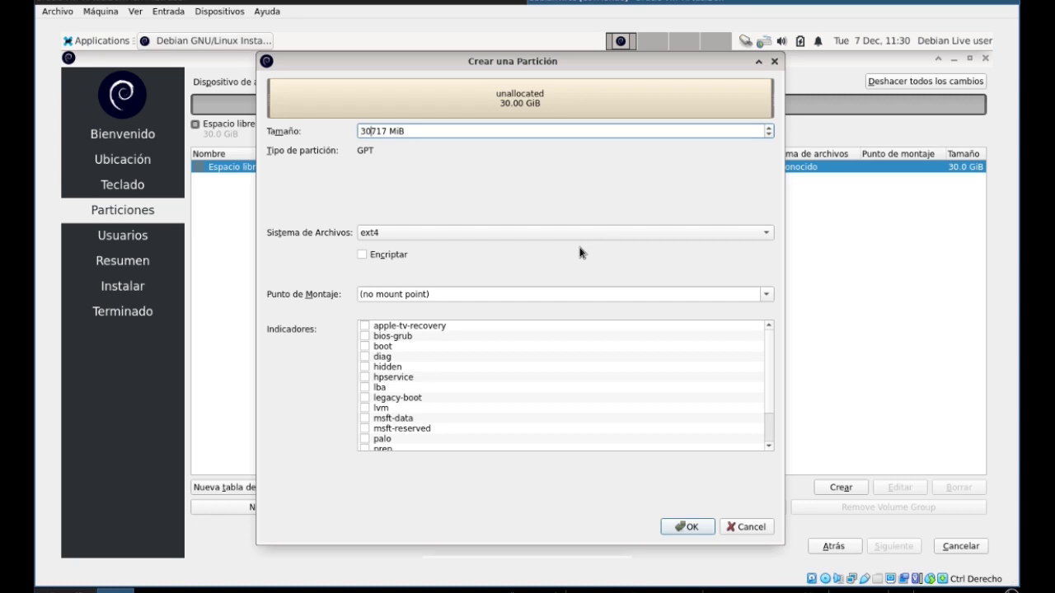
{"action": "type", "text": "0"}
{"action": "key", "text": "Delete"}
{"action": "key", "text": "Delete"}
{"action": "key", "text": "Delete"}
{"action": "left_click", "coordinate": [579, 237]}
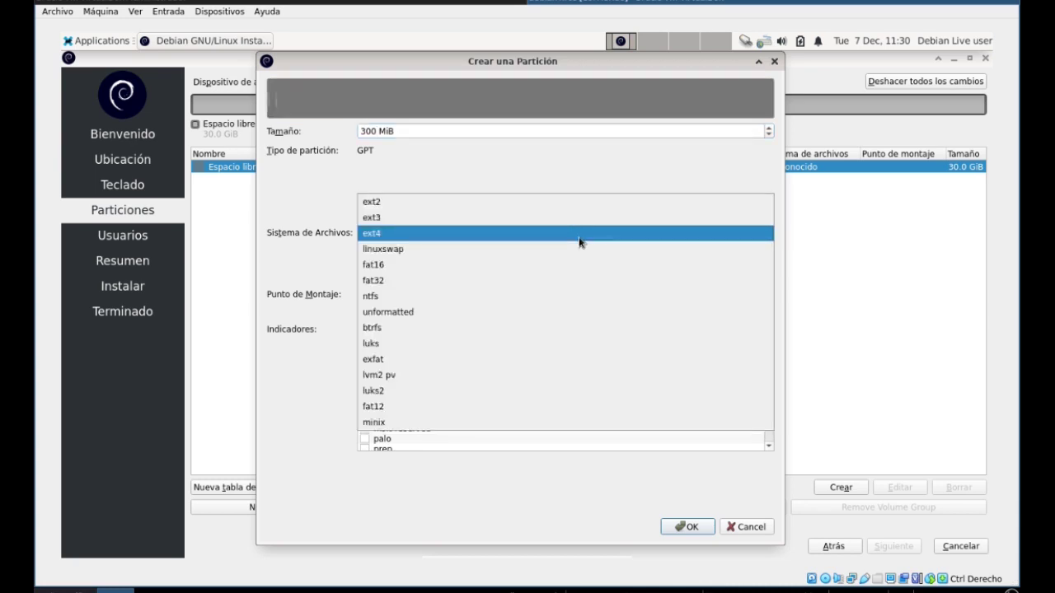
{"action": "left_click", "coordinate": [549, 280]}
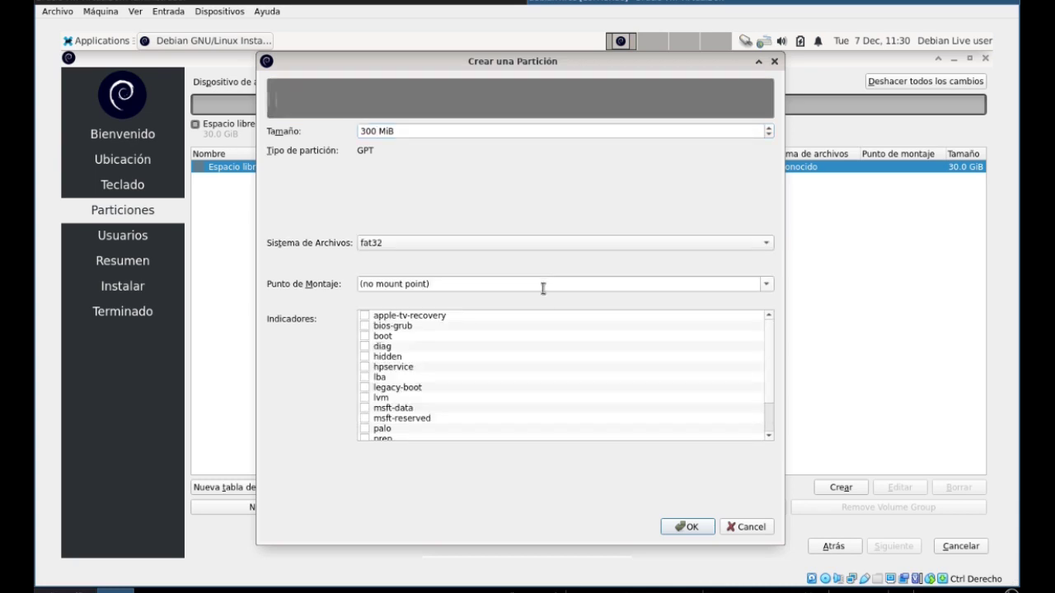
{"action": "left_click", "coordinate": [766, 284]}
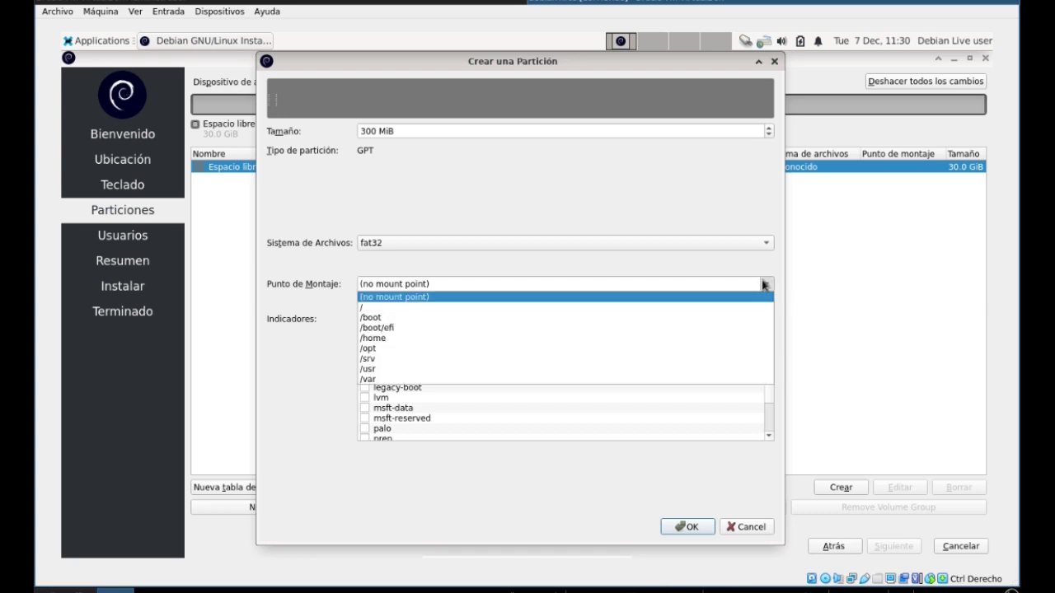
{"action": "left_click", "coordinate": [589, 327]}
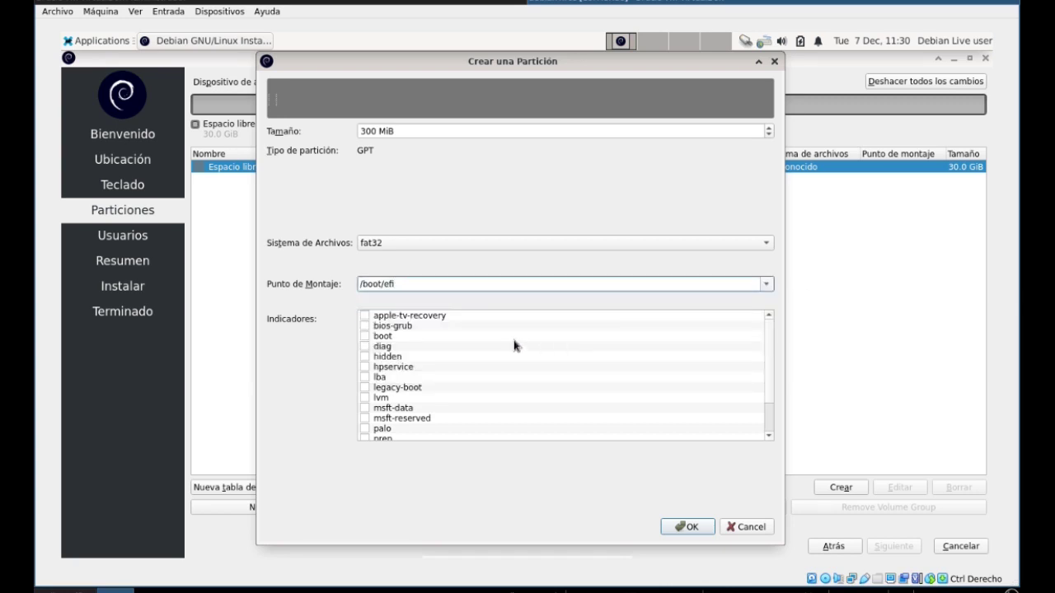
{"action": "left_click", "coordinate": [365, 336]}
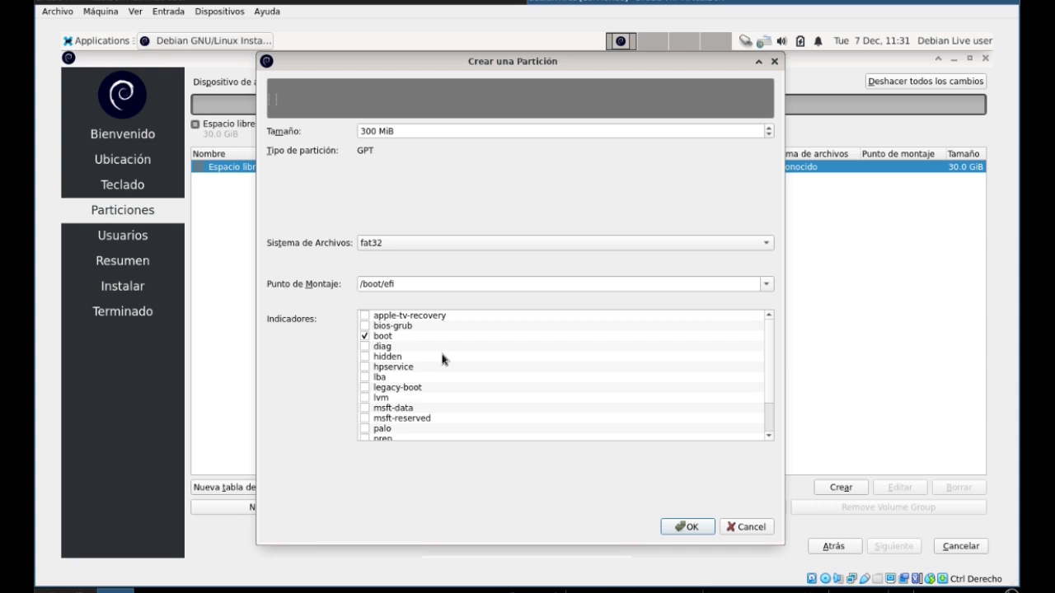
{"action": "left_click", "coordinate": [684, 526]}
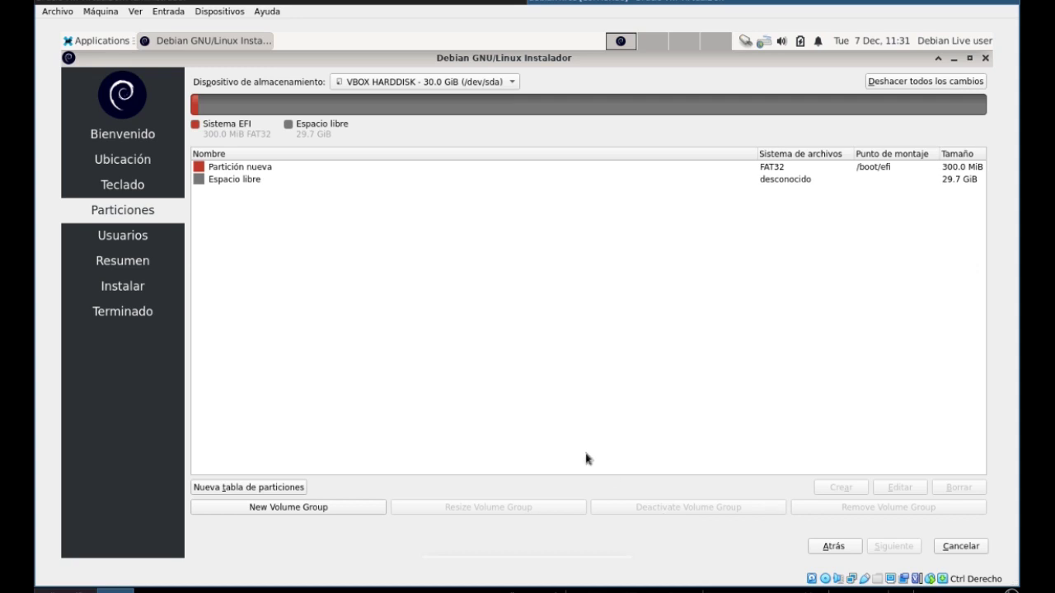
Create a 28417 MiB ext4 partition in the remaining free space with / as its mount point.
{"action": "left_click", "coordinate": [236, 183]}
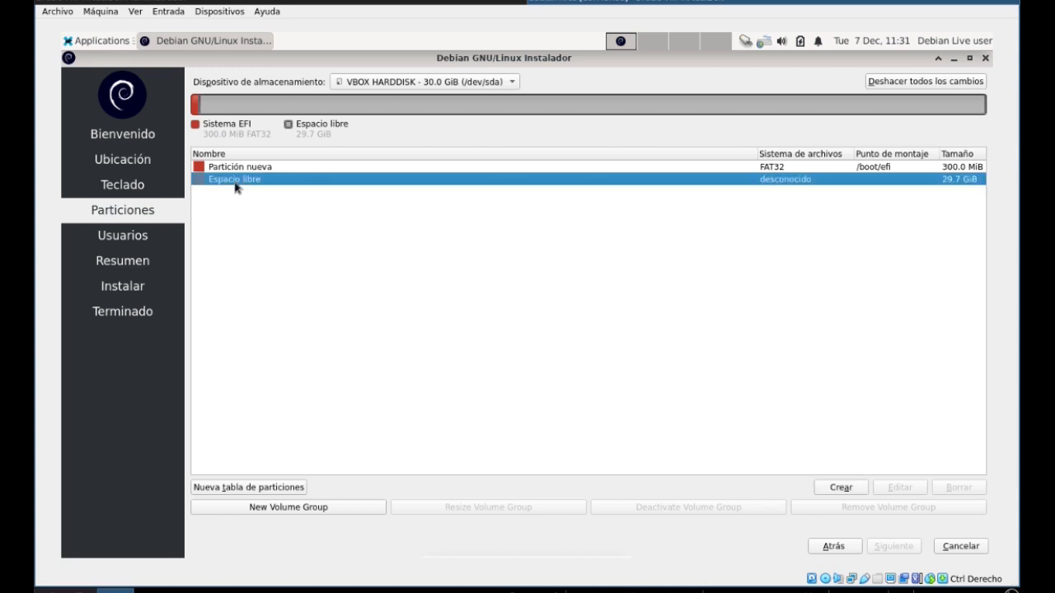
{"action": "left_click", "coordinate": [840, 488]}
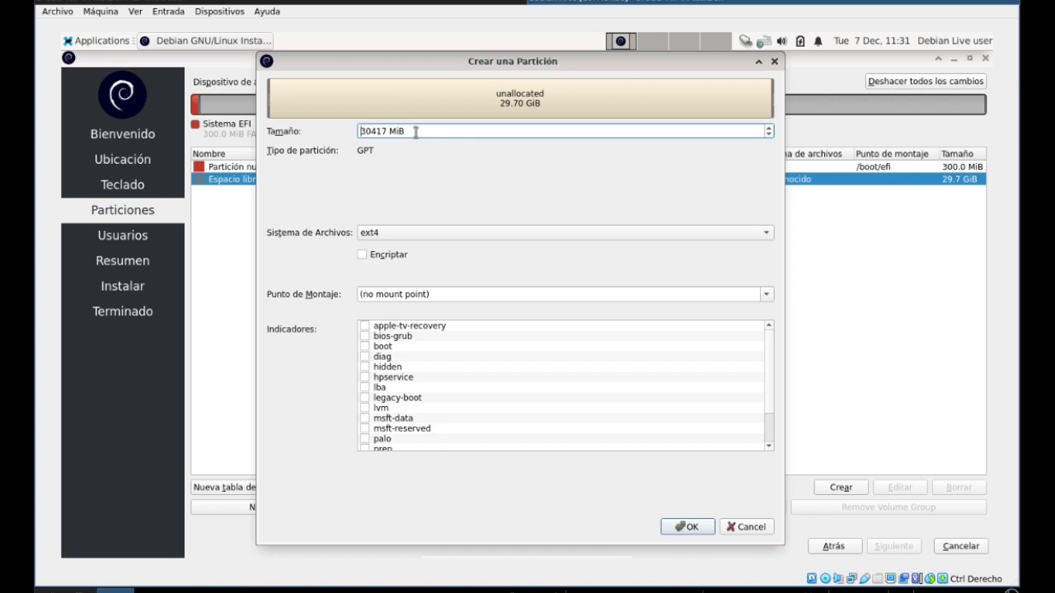
{"action": "key", "text": "Delete"}
{"action": "key", "text": "Delete"}
{"action": "type", "text": "28"}
{"action": "left_click", "coordinate": [765, 294]}
{"action": "left_click", "coordinate": [608, 318]}
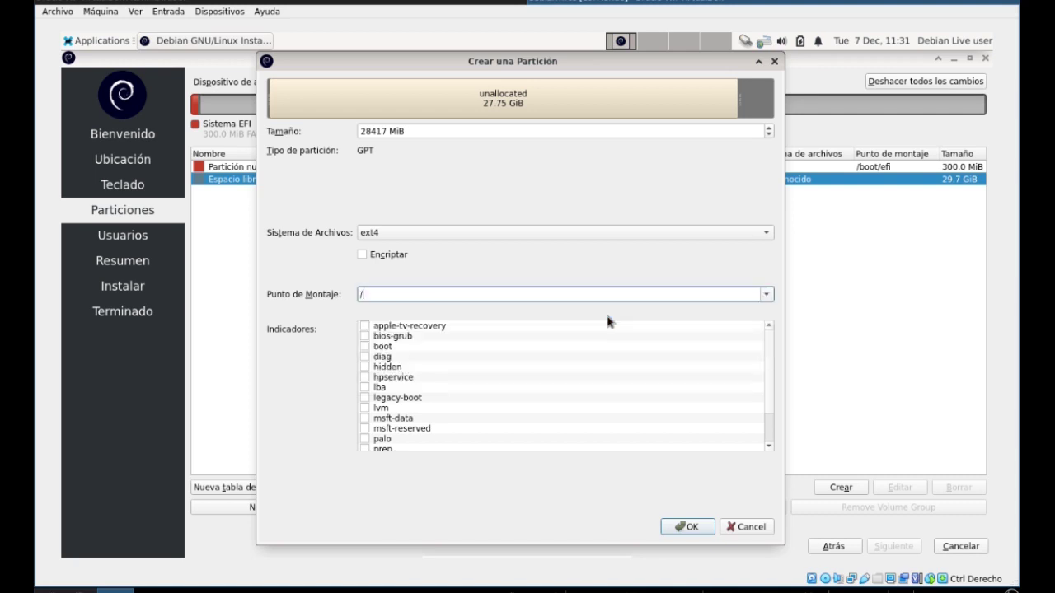
{"action": "left_click", "coordinate": [695, 529]}
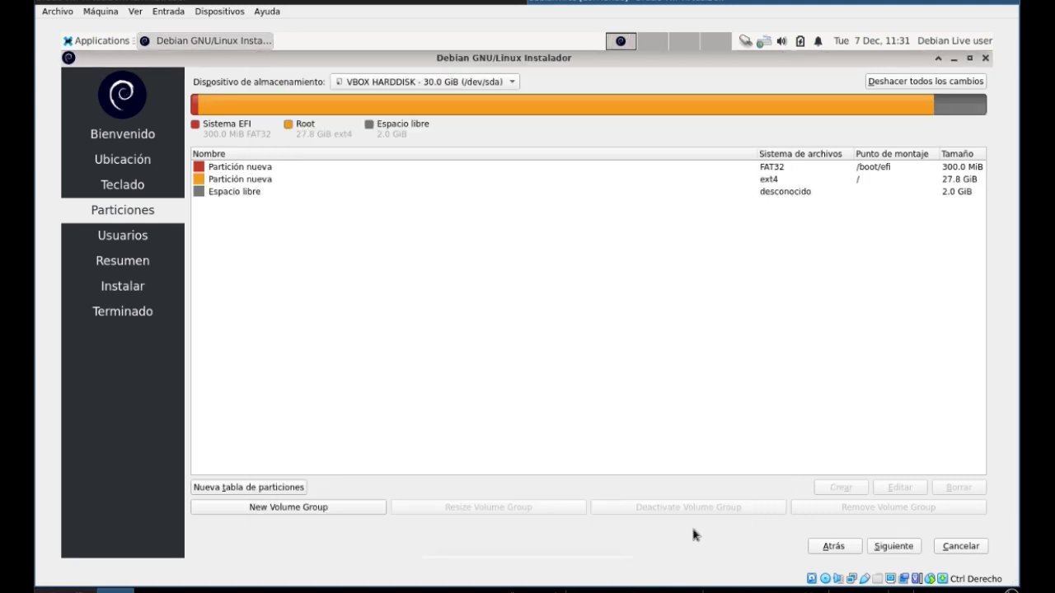
Create a linuxswap partition from the last 2000 MiB of free space, without any flags.
{"action": "left_click", "coordinate": [235, 193]}
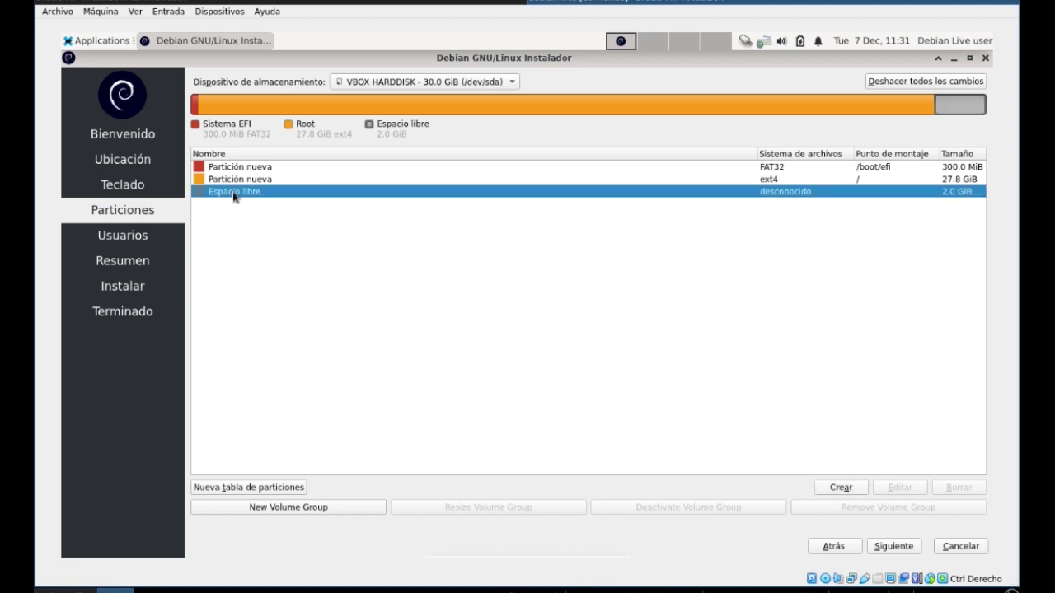
{"action": "left_click", "coordinate": [834, 487]}
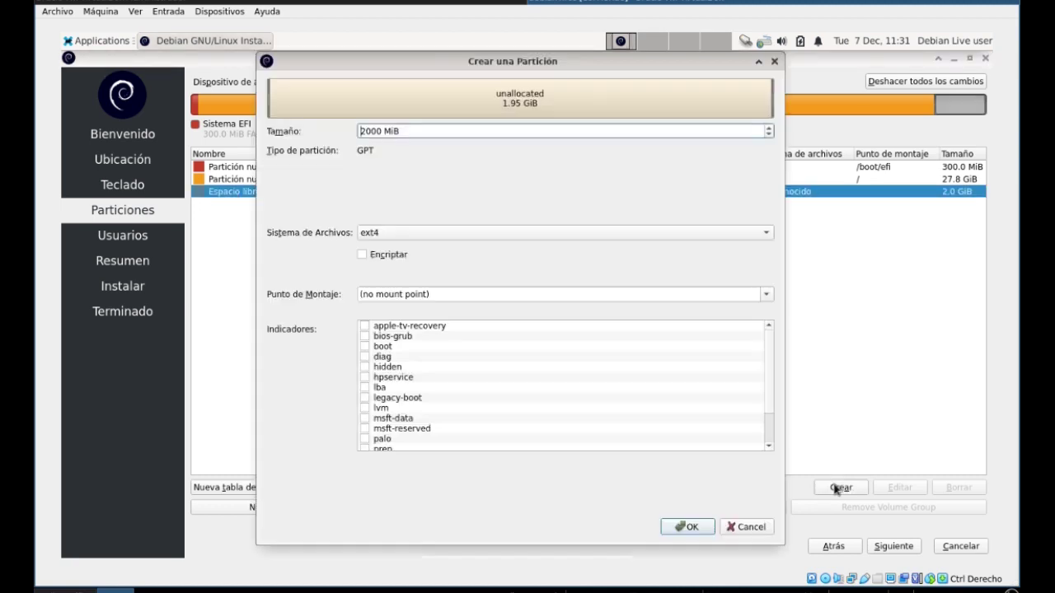
{"action": "left_click", "coordinate": [463, 233]}
{"action": "left_click", "coordinate": [454, 248]}
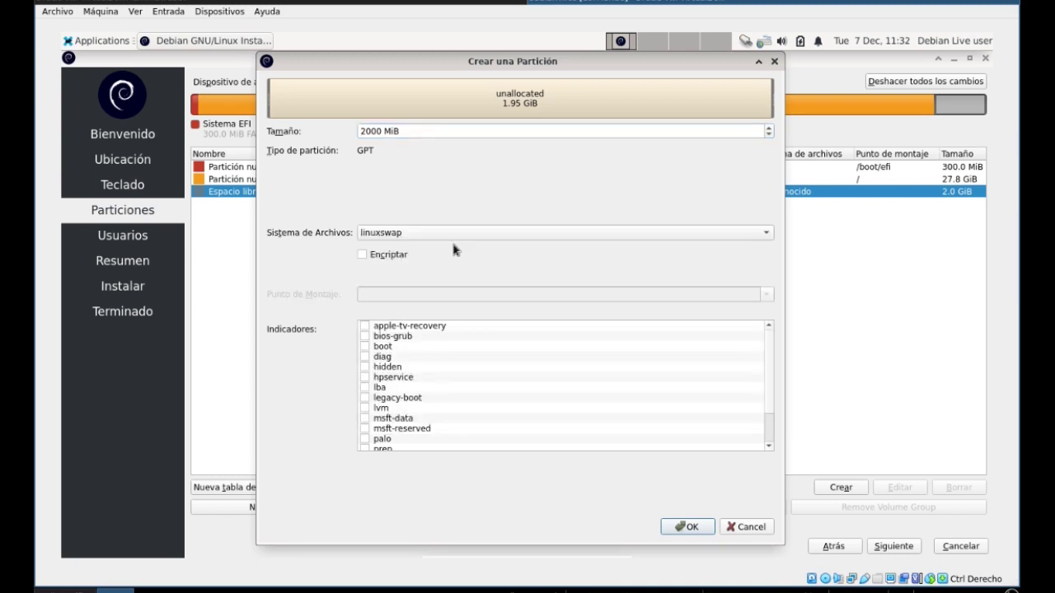
{"action": "scroll", "coordinate": [470, 370], "scroll_direction": "down", "scroll_amount": 2}
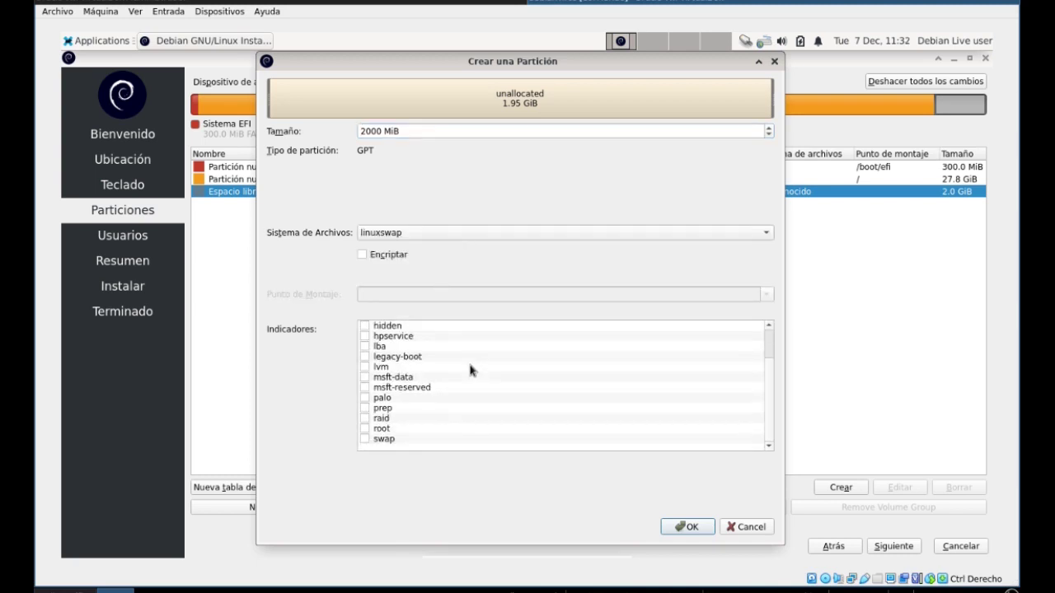
{"action": "left_click", "coordinate": [688, 529]}
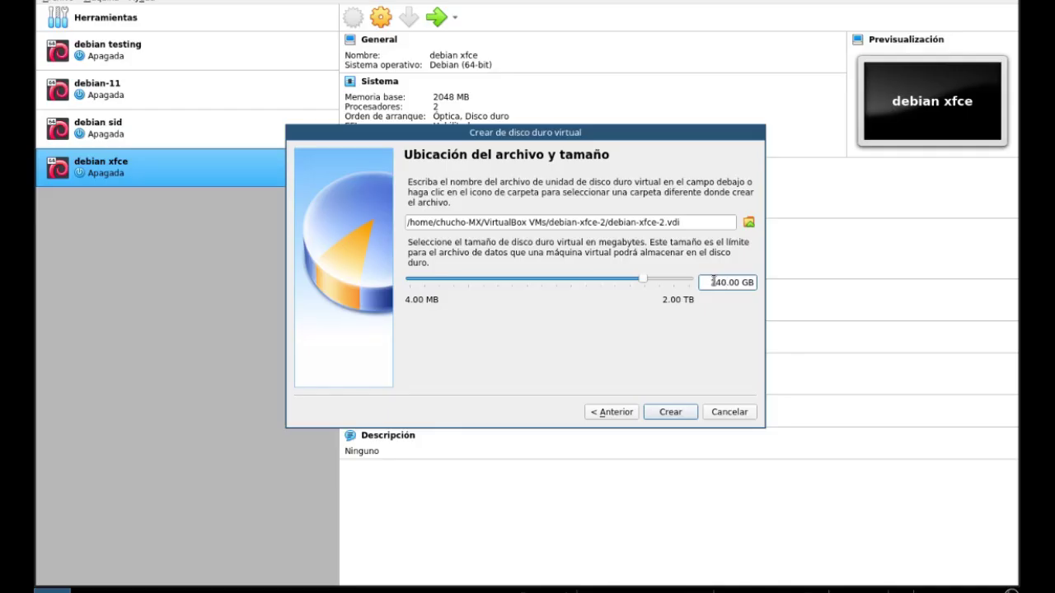
Create the virtual hard disk debian-xfce-2.vdi with a size of 240.00 GB.
{"action": "type", "text": "240.00 GB"}
{"action": "left_click", "coordinate": [671, 412]}
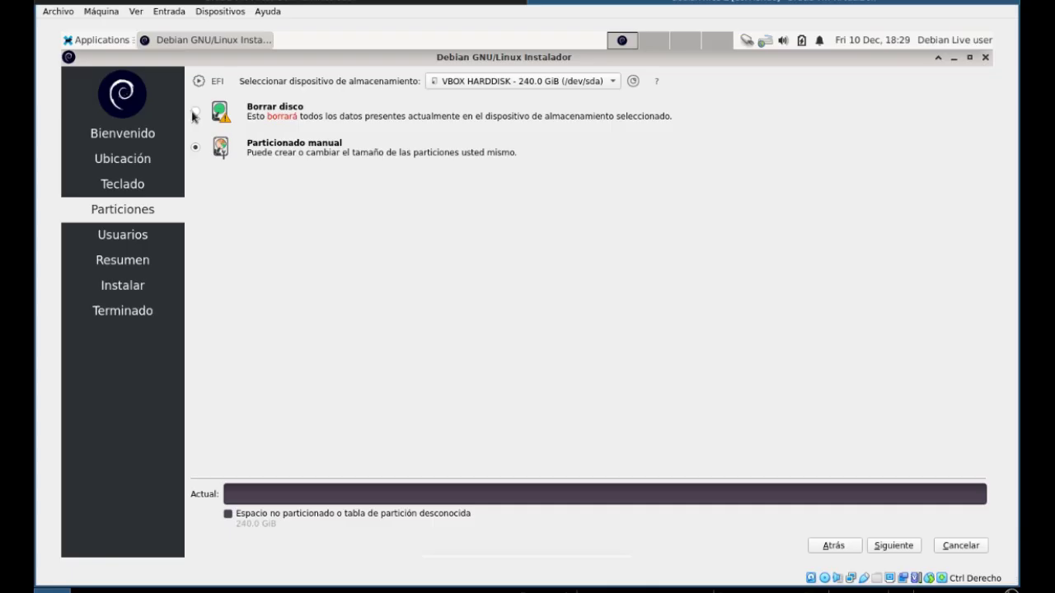
Proceed with manual partitioning of the 240 GiB disk and create a new GPT partition table on it.
{"action": "left_click", "coordinate": [892, 546]}
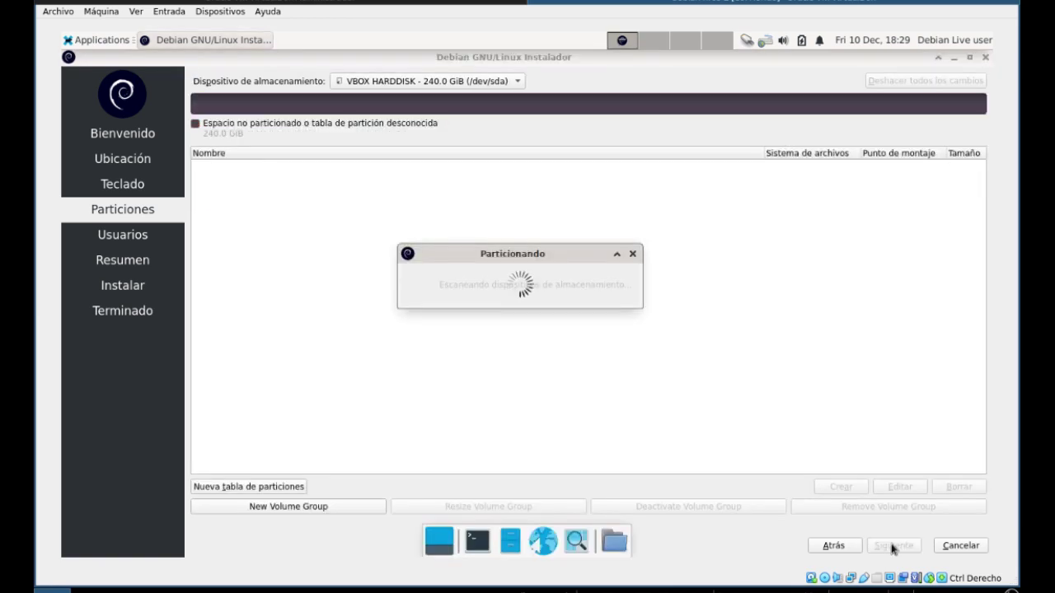
{"action": "left_click", "coordinate": [285, 487]}
{"action": "key", "text": "Return"}
{"action": "left_click", "coordinate": [288, 506]}
{"action": "key", "text": "Escape"}
Create a 300 MiB fat32 partition on the 240 GiB disk, mounted at /boot/efi with the boot flag set.
{"action": "key", "text": "Return"}
{"action": "triple_click", "coordinate": [434, 133]}
{"action": "type", "text": "300 MiB"}
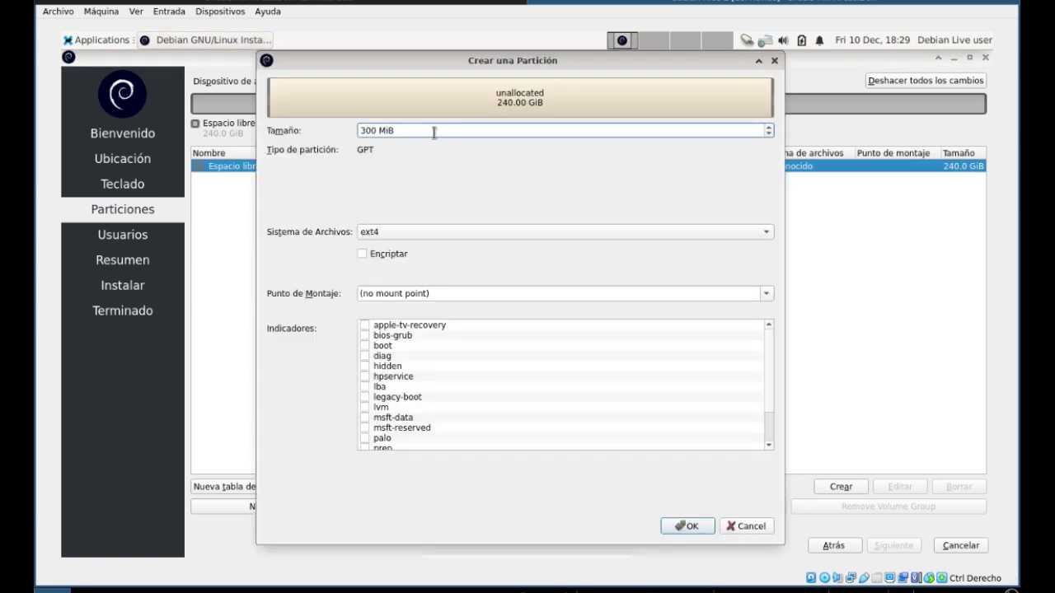
{"action": "left_click", "coordinate": [511, 232]}
{"action": "left_click", "coordinate": [508, 279]}
{"action": "left_click", "coordinate": [508, 281]}
{"action": "left_click", "coordinate": [370, 346]}
{"action": "left_click", "coordinate": [688, 526]}
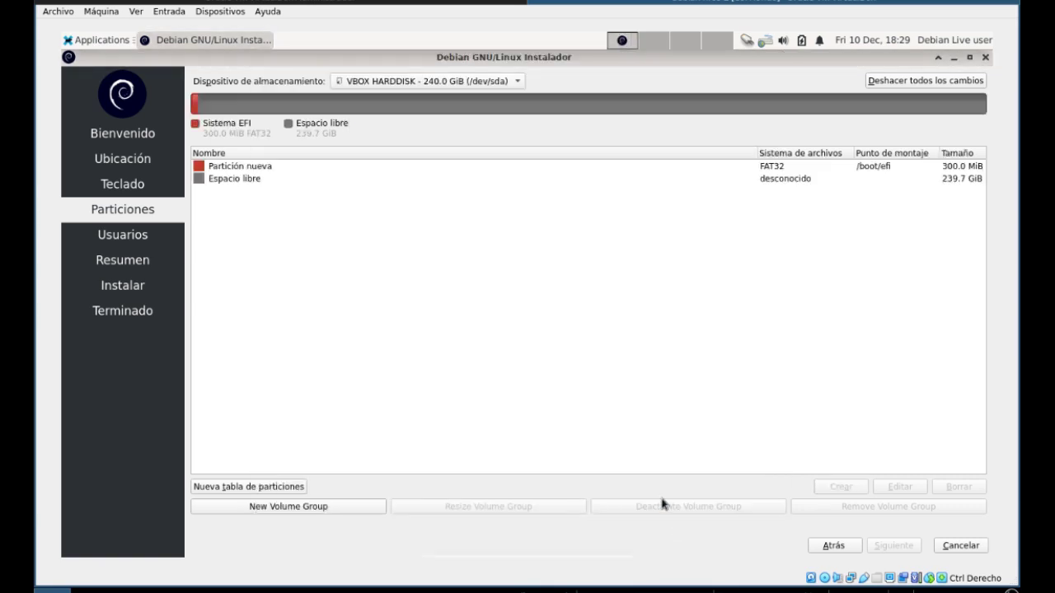
Create a 50000 MiB ext4 partition in the free space with / as its mount point.
{"action": "left_click", "coordinate": [840, 486]}
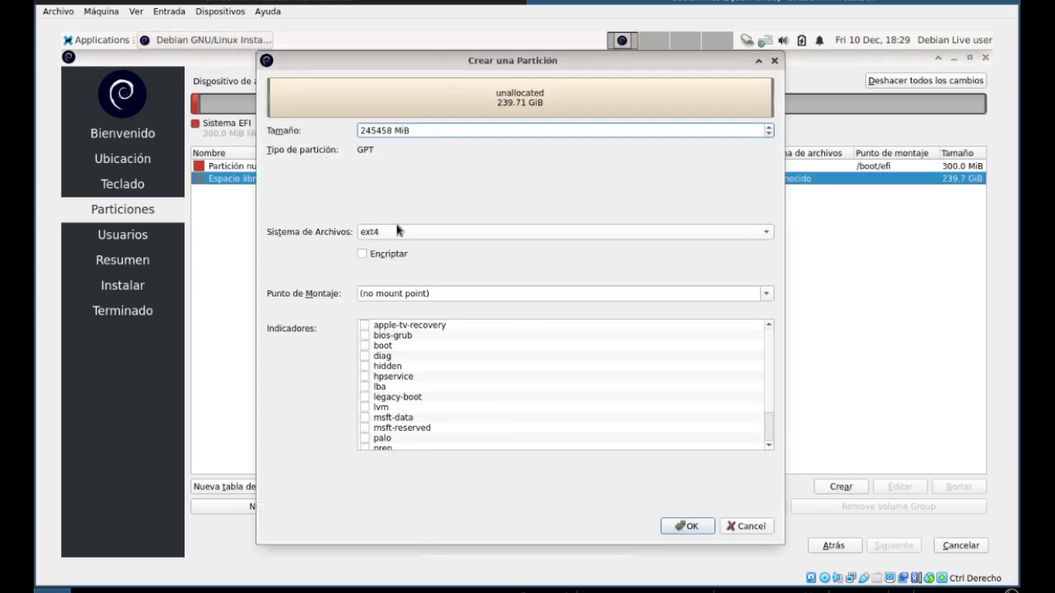
{"action": "triple_click", "coordinate": [431, 133]}
{"action": "type", "text": "50000"}
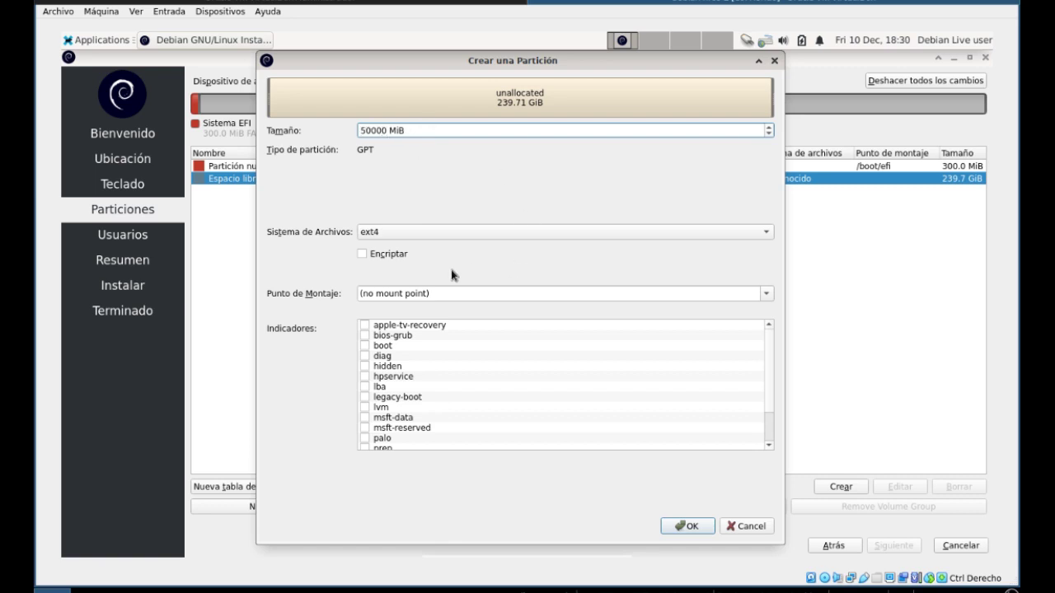
{"action": "left_click", "coordinate": [764, 294]}
{"action": "left_click", "coordinate": [577, 313]}
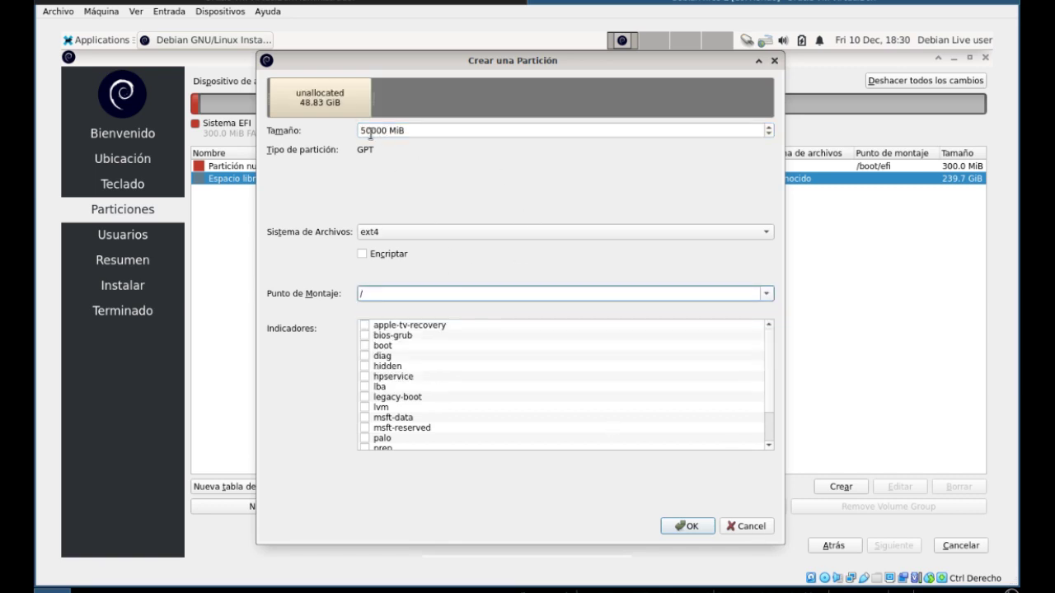
{"action": "left_click", "coordinate": [693, 528]}
Create a 193458 MiB ext4 partition in the remaining free space with /home as its mount point.
{"action": "left_click", "coordinate": [243, 191]}
{"action": "left_click", "coordinate": [841, 486]}
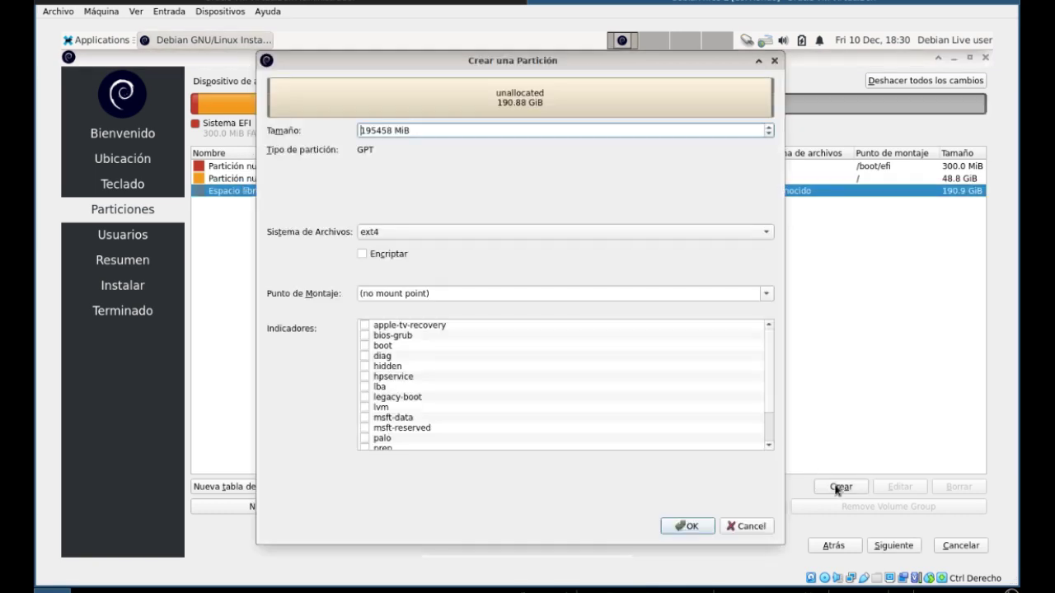
{"action": "left_click", "coordinate": [454, 130]}
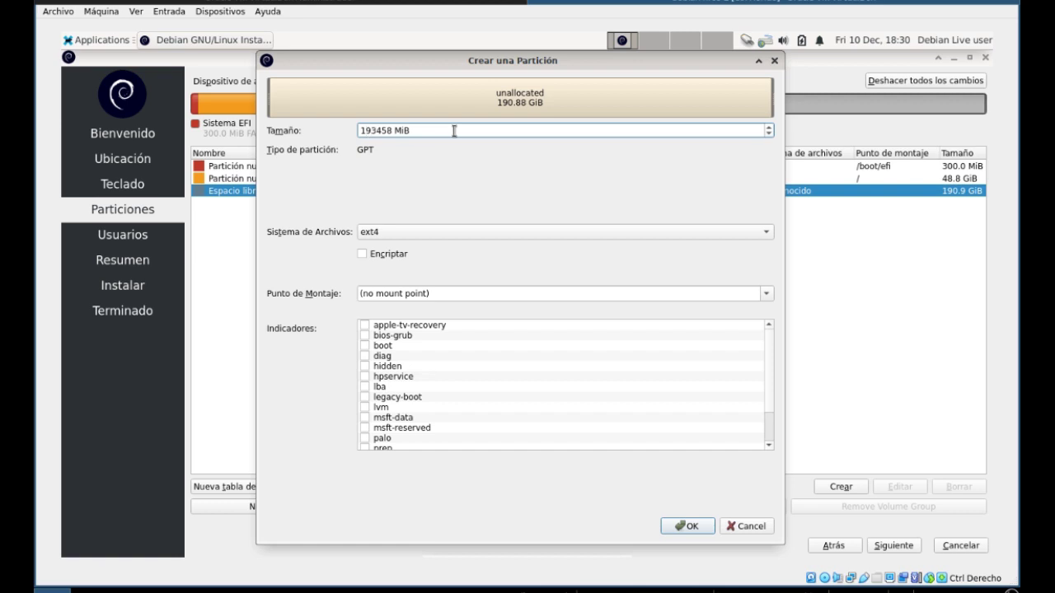
{"action": "left_click", "coordinate": [766, 295]}
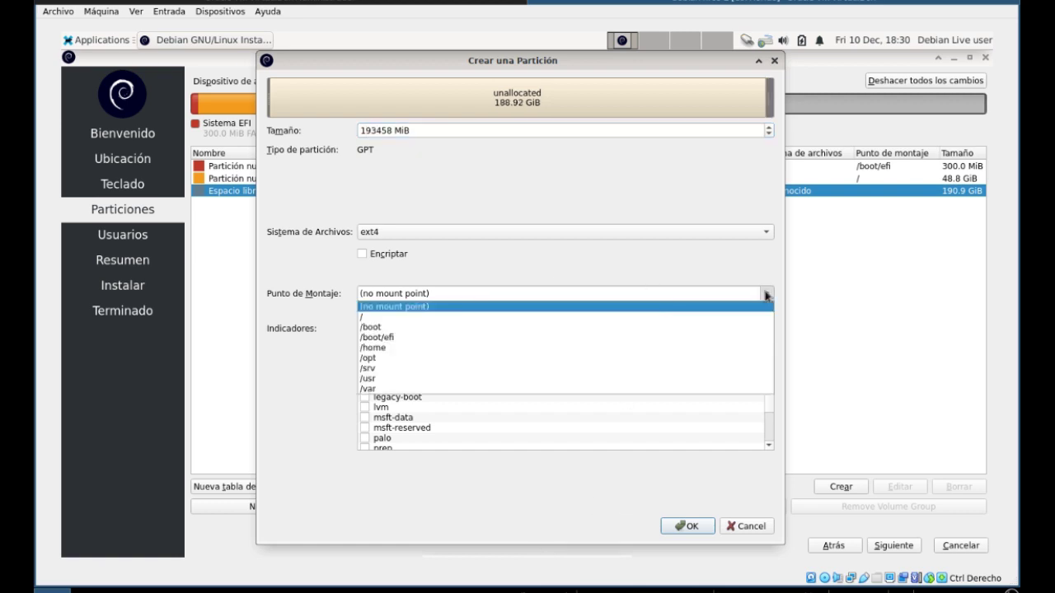
{"action": "left_click", "coordinate": [545, 346]}
{"action": "left_click", "coordinate": [688, 526]}
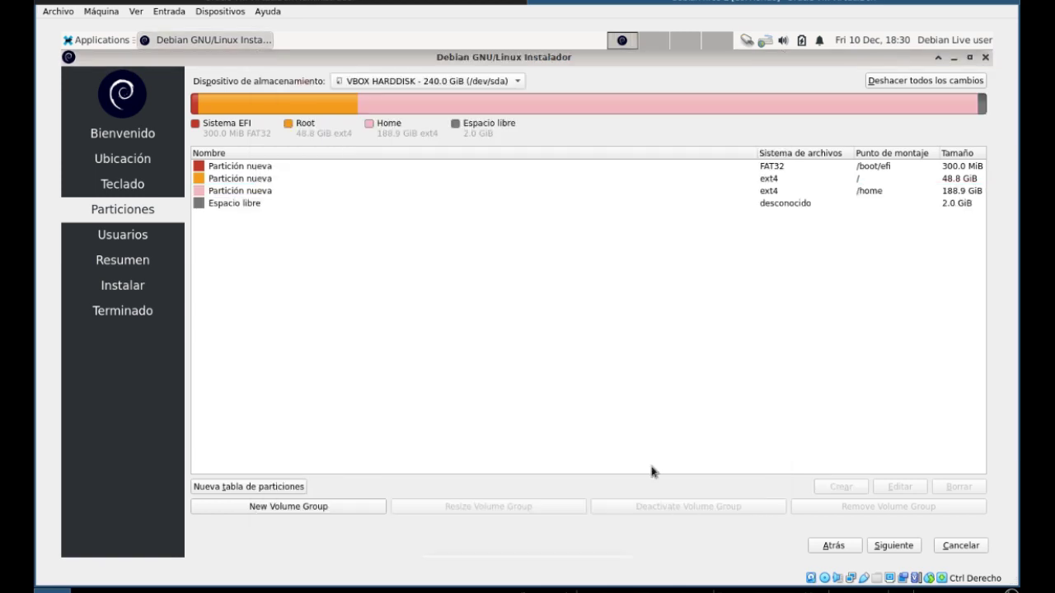
Create a linuxswap partition from the last 2000 MiB of free space on the 240 GiB disk.
{"action": "left_click", "coordinate": [249, 202]}
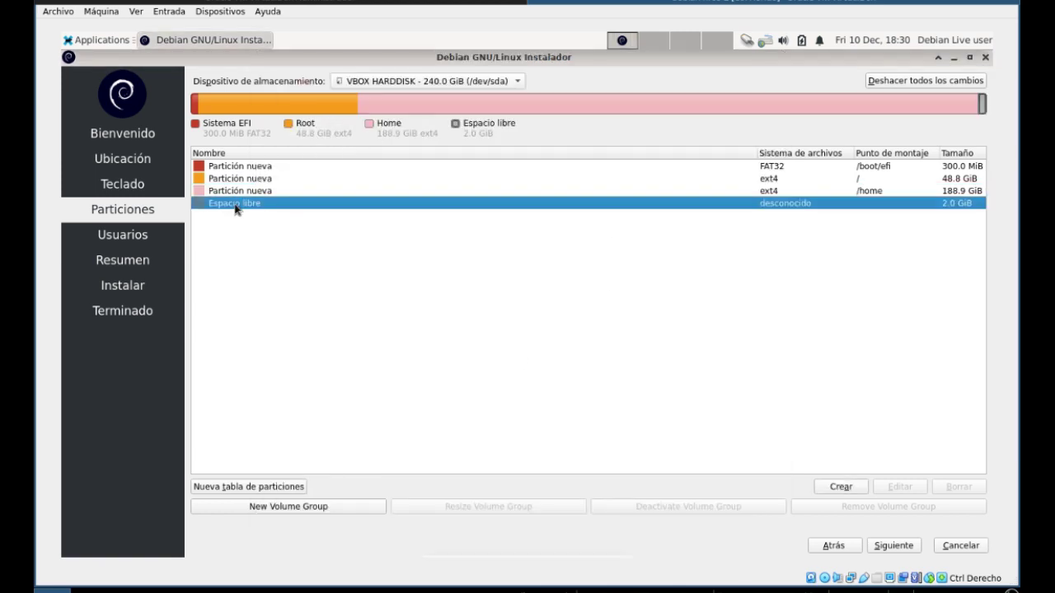
{"action": "left_click", "coordinate": [841, 487]}
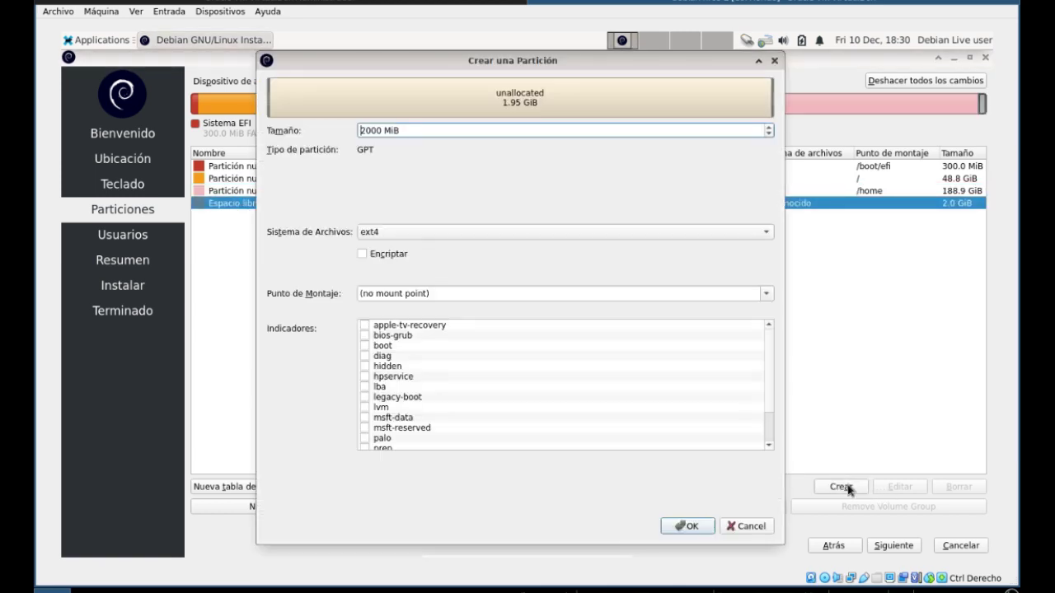
{"action": "left_click", "coordinate": [462, 232]}
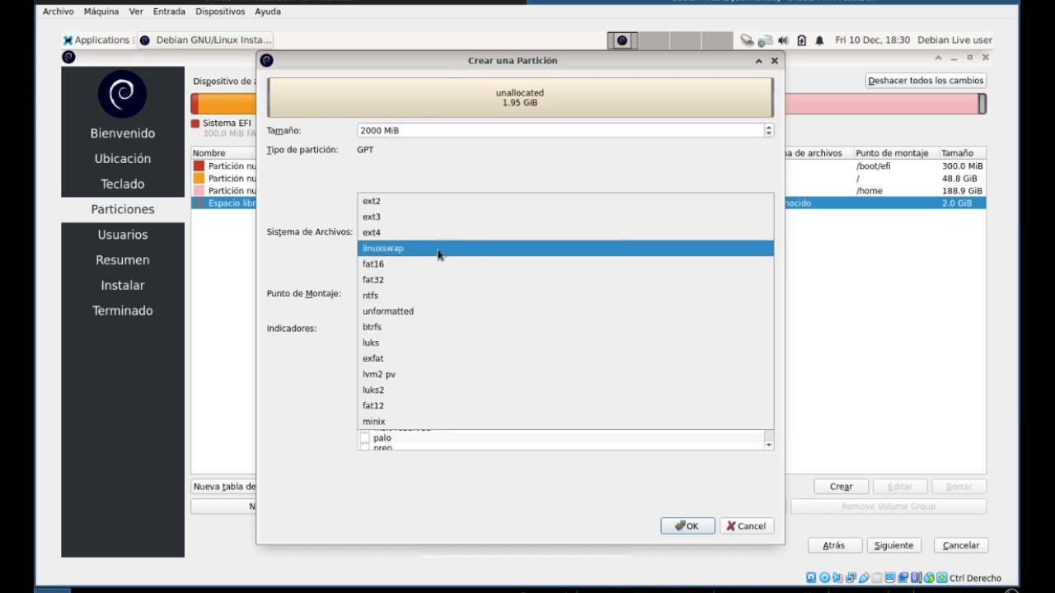
{"action": "left_click", "coordinate": [437, 249]}
{"action": "left_click", "coordinate": [677, 527]}
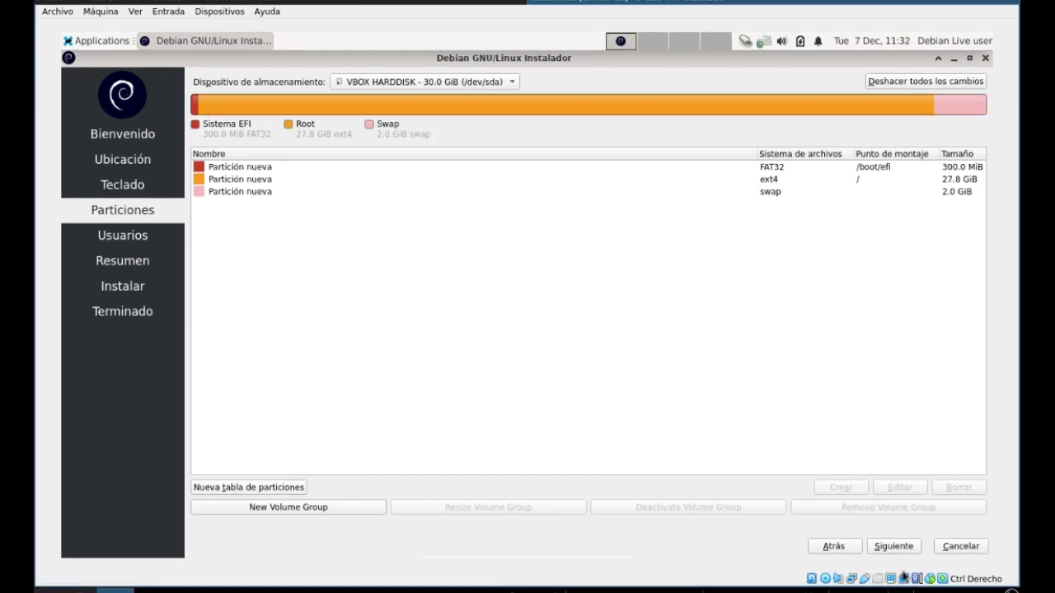
Accept the 30 GiB disk's partitions and fill in the user account with full name Linux en Casa, login linuxencasa and the account password entered twice.
{"action": "left_click", "coordinate": [891, 547]}
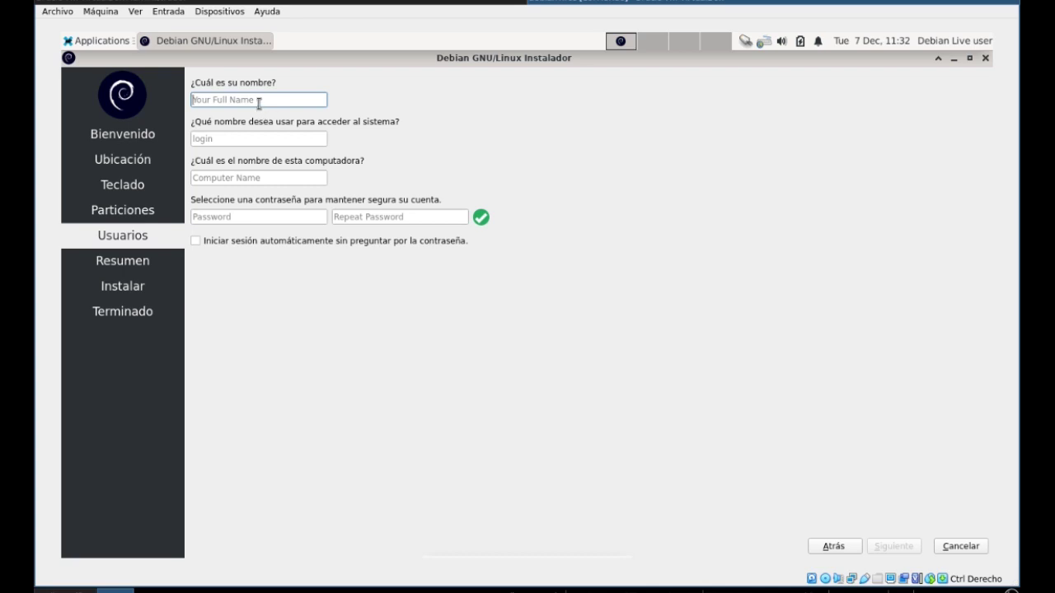
{"action": "type", "text": "Linux en Casa"}
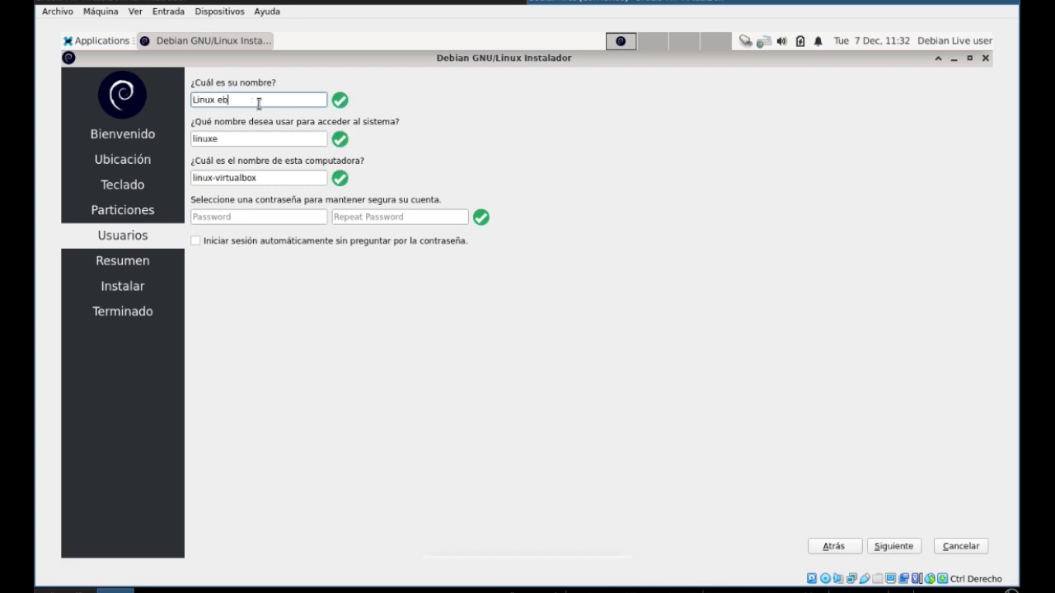
{"action": "left_click", "coordinate": [259, 133]}
{"action": "type", "text": "encasa"}
{"action": "left_click", "coordinate": [259, 217]}
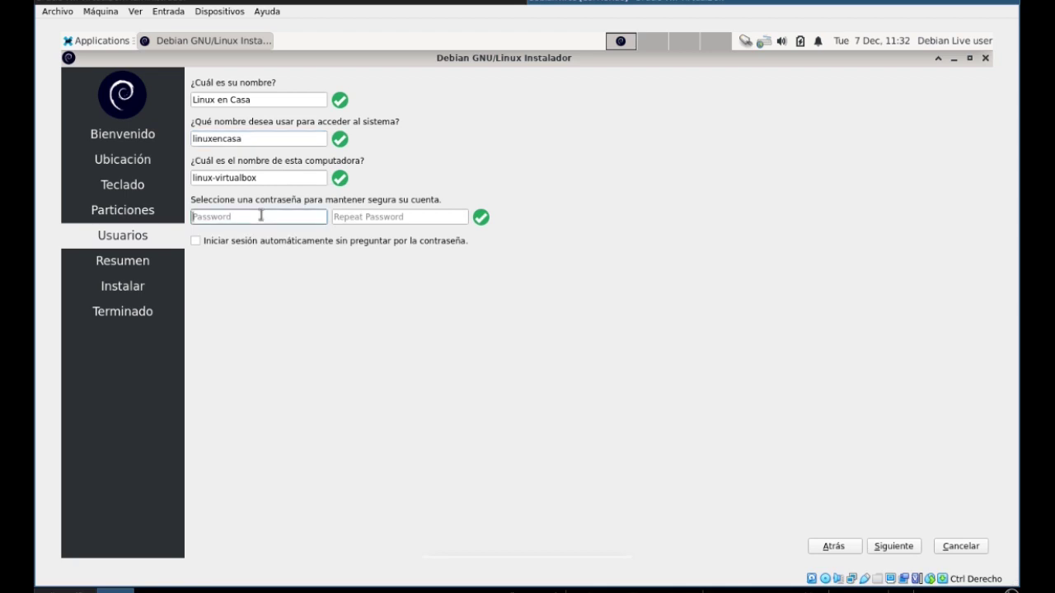
{"action": "type", "text": "●●●●●●●●●●"}
{"action": "left_click", "coordinate": [360, 218]}
{"action": "type", "text": "●●●●●●●●●●"}
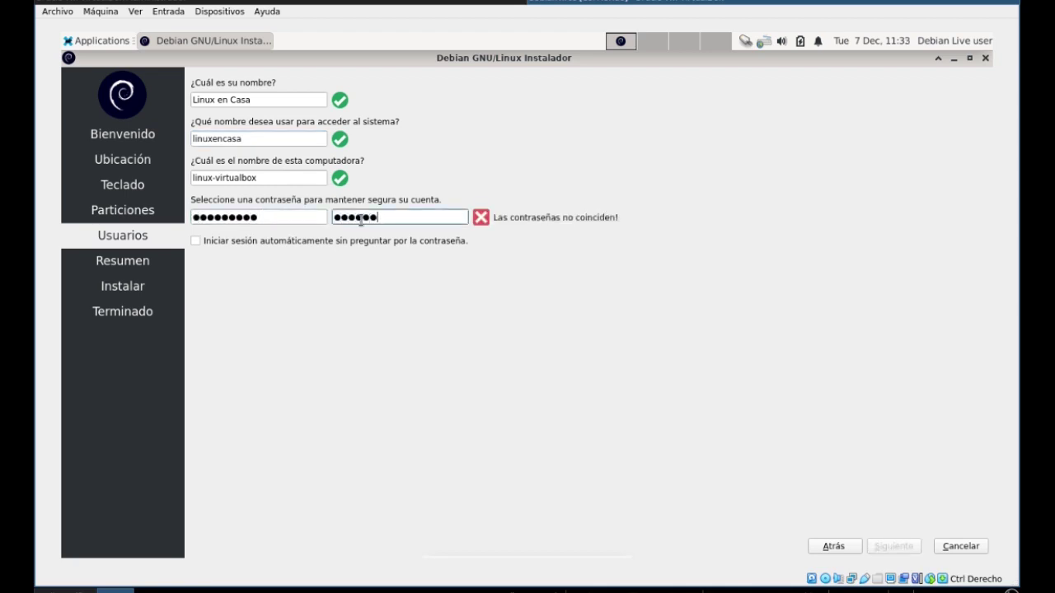
Enable automatic login without asking for the password and start the Debian installation from the summary.
{"action": "left_click", "coordinate": [362, 244]}
{"action": "left_click", "coordinate": [888, 551]}
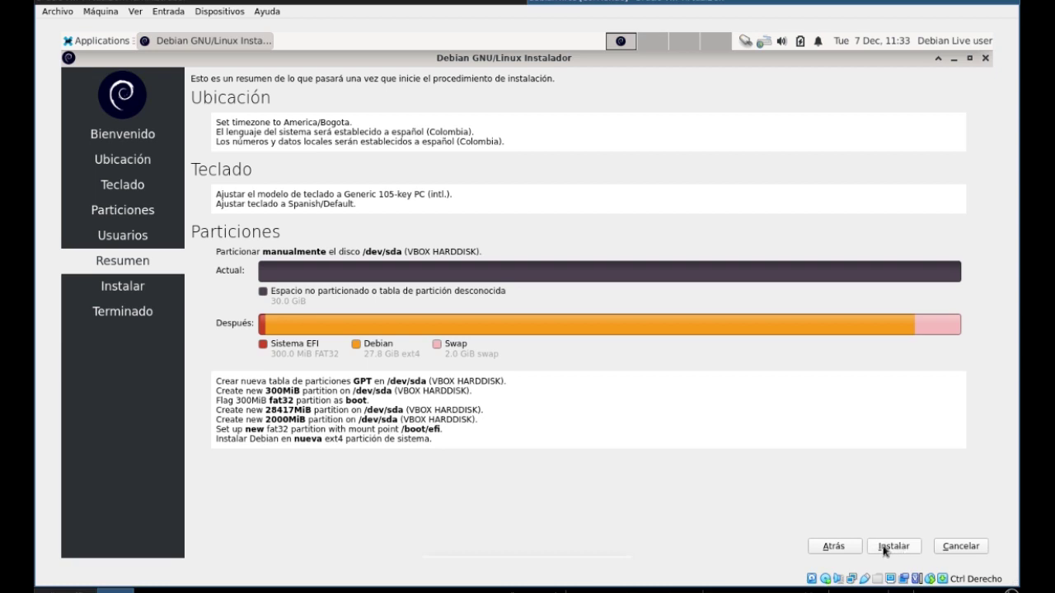
{"action": "left_click", "coordinate": [884, 547]}
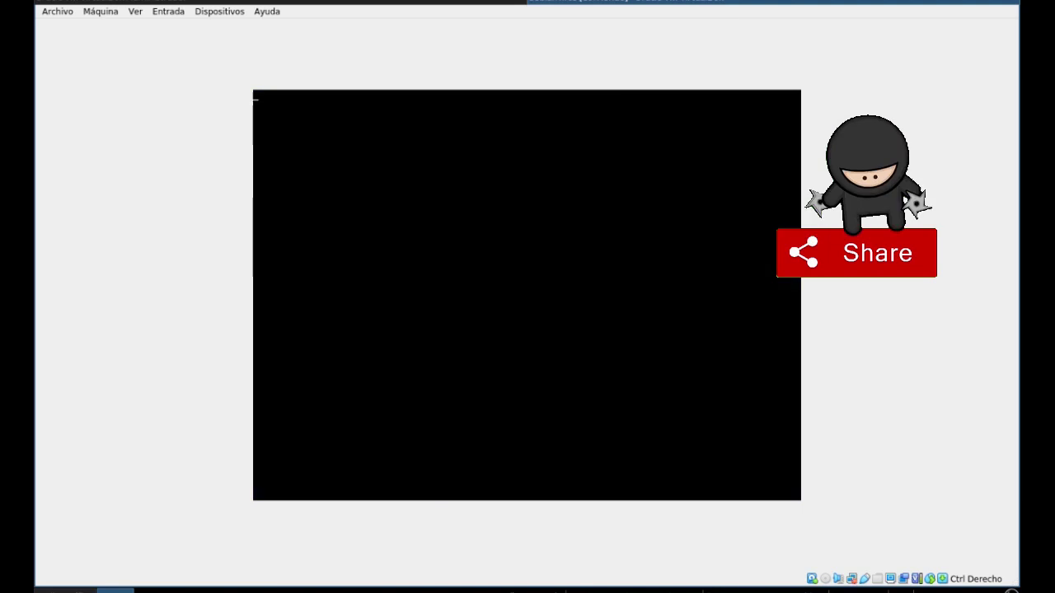
Set the installed system's display resolution to 1360x768, keep the new configuration and close the display settings.
{"action": "left_click", "coordinate": [292, 98]}
{"action": "mouse_move", "coordinate": [313, 206]}
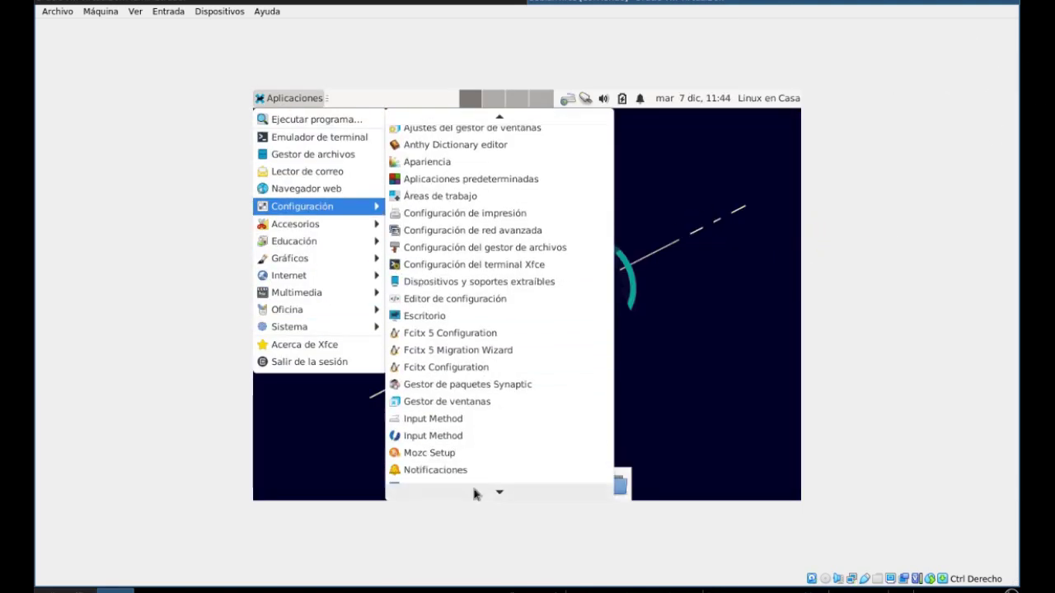
{"action": "left_click", "coordinate": [457, 484]}
{"action": "left_click", "coordinate": [725, 218]}
{"action": "scroll", "coordinate": [701, 370], "scroll_direction": "down", "scroll_amount": 3}
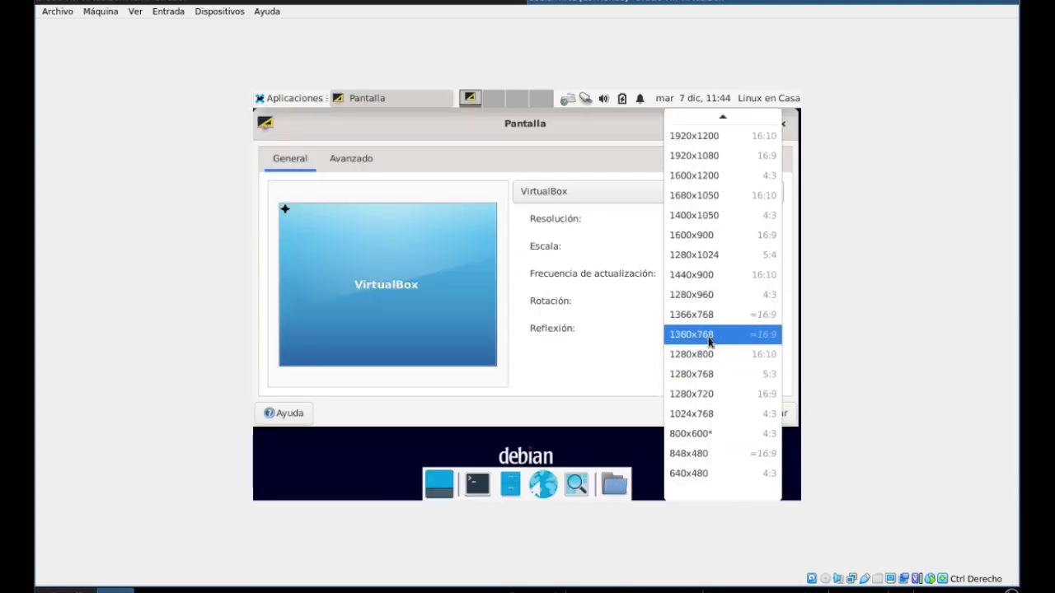
{"action": "left_click", "coordinate": [708, 334]}
{"action": "left_click", "coordinate": [288, 301]}
{"action": "left_click", "coordinate": [587, 65]}
Install the neofetch package from a terminal with sudo apt install neofetch.
{"action": "left_click", "coordinate": [94, 40]}
{"action": "left_click", "coordinate": [123, 77]}
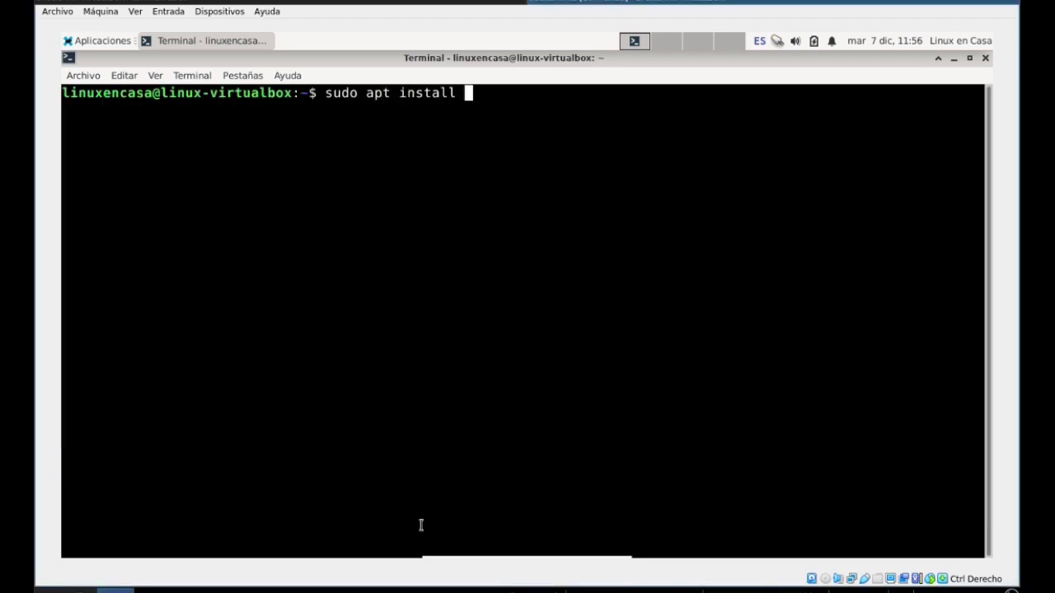
{"action": "type", "text": "neofetc"}
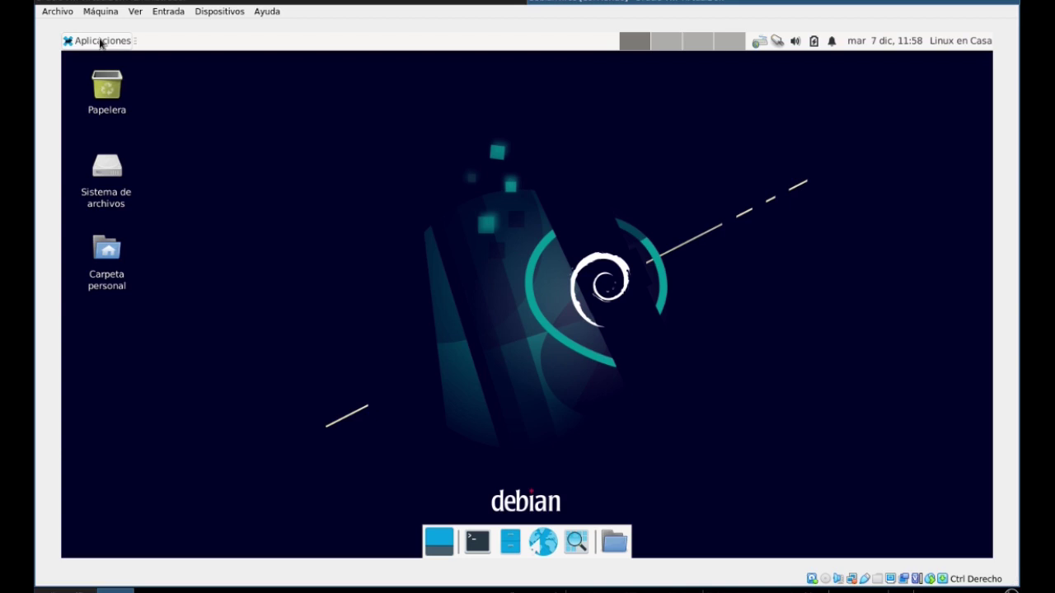
Review the system details and the list of Xfce components in the About Xfce window, then close it.
{"action": "left_click", "coordinate": [99, 41]}
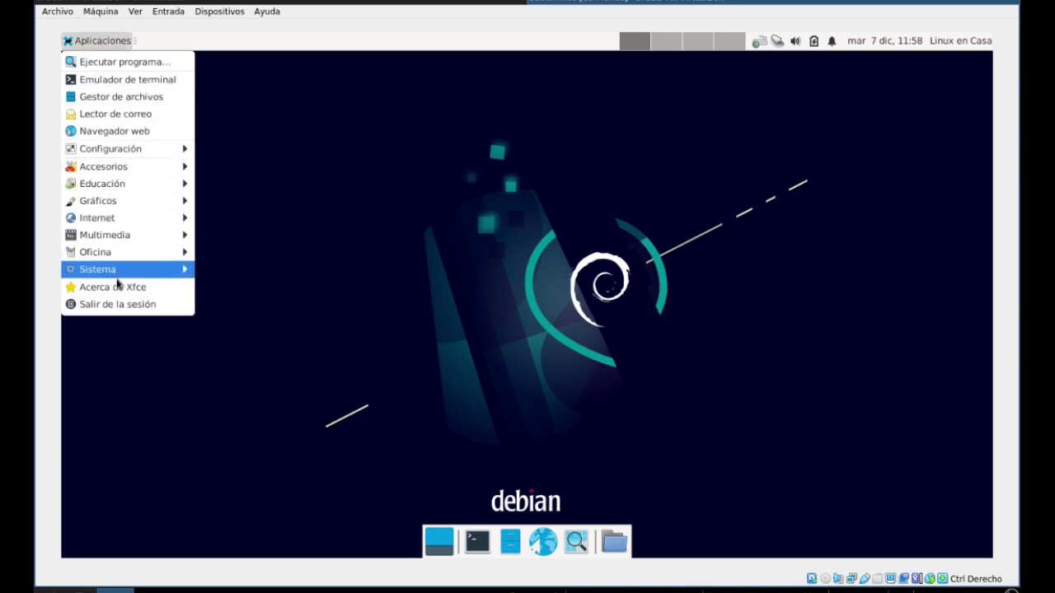
{"action": "left_click", "coordinate": [145, 285]}
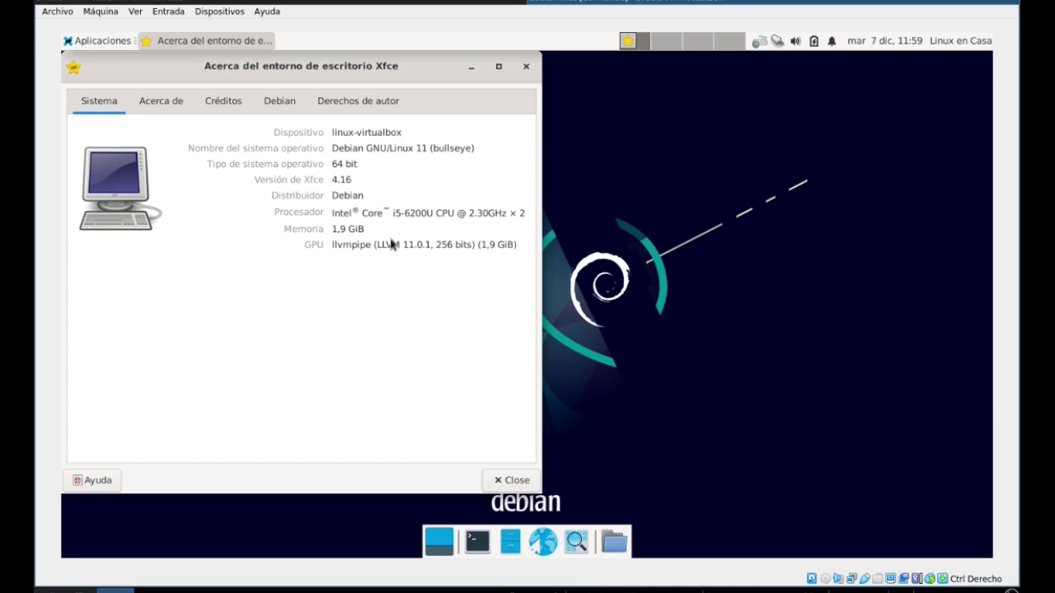
{"action": "left_click", "coordinate": [171, 103]}
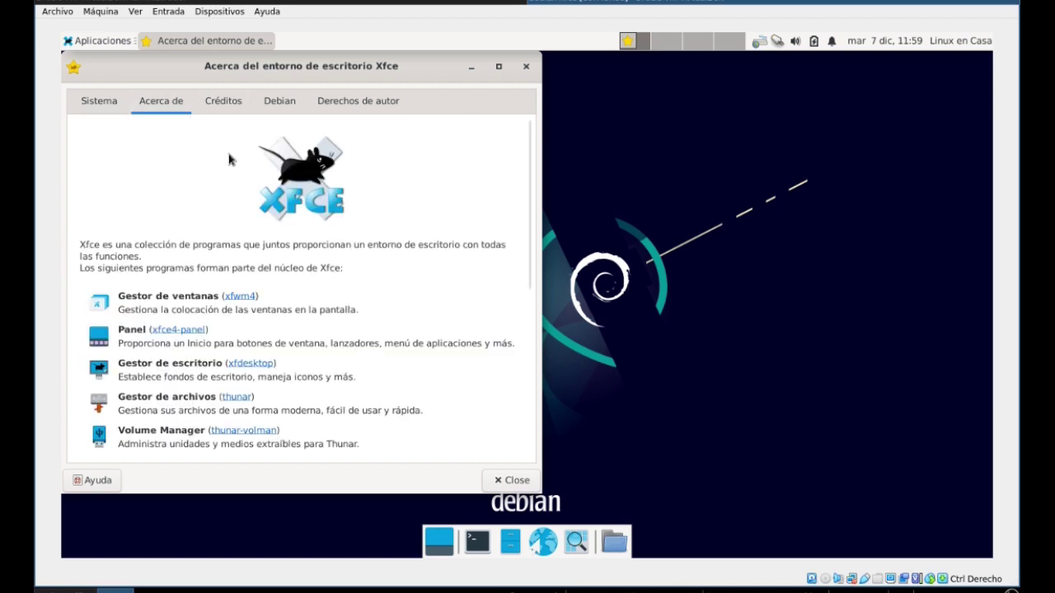
{"action": "scroll", "coordinate": [286, 224], "scroll_direction": "down", "scroll_amount": 4}
{"action": "scroll", "coordinate": [296, 214], "scroll_direction": "down", "scroll_amount": 3}
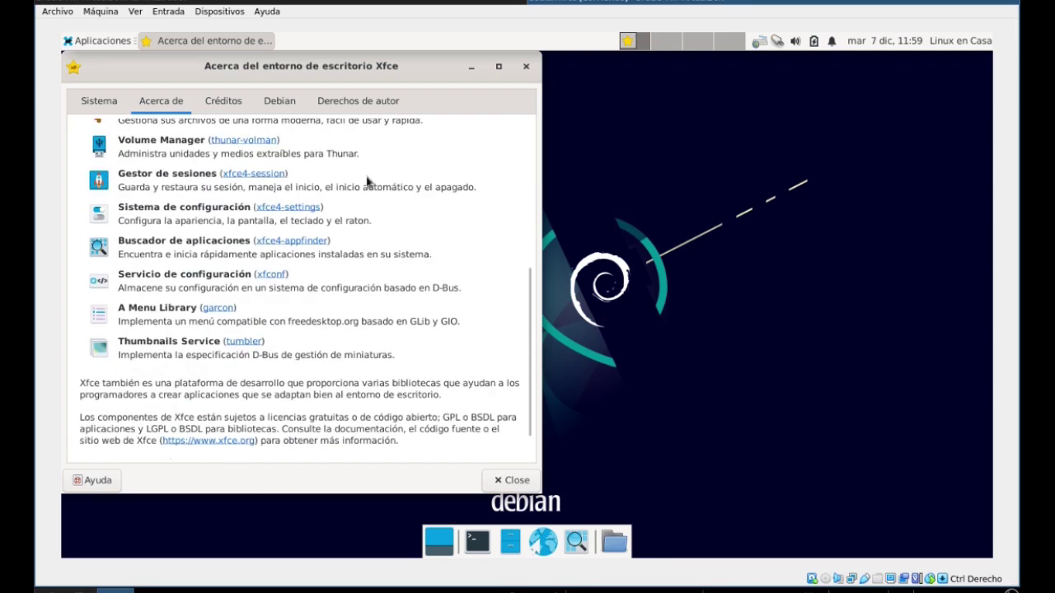
{"action": "left_click", "coordinate": [526, 66]}
Open a terminal and run neofetch to display the system summary.
{"action": "left_click", "coordinate": [97, 41]}
{"action": "mouse_move", "coordinate": [141, 266]}
{"action": "left_click", "coordinate": [239, 268]}
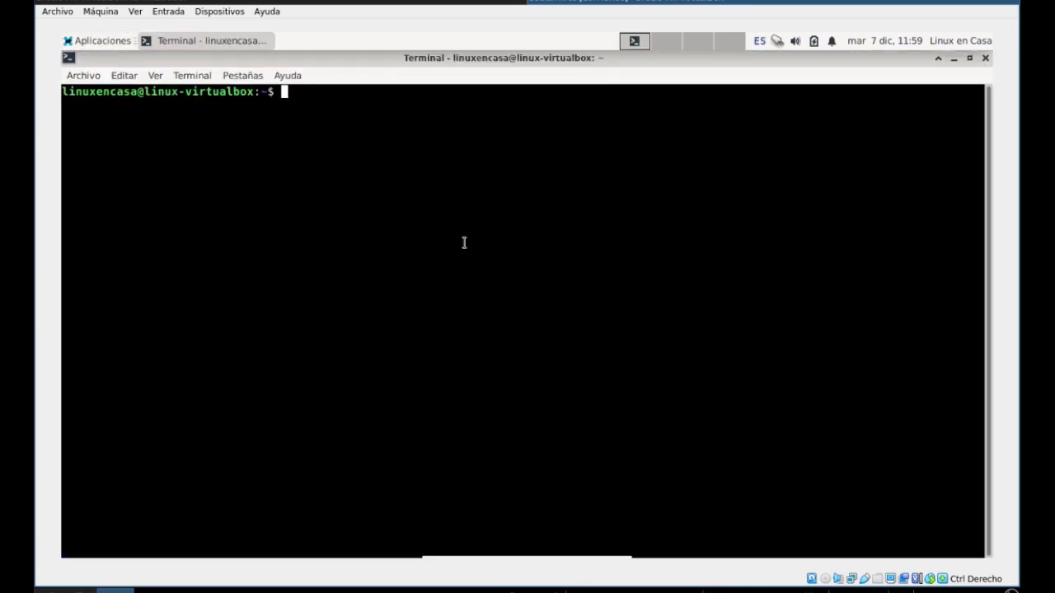
{"action": "type", "text": "neofetch"}
{"action": "key", "text": "Return"}
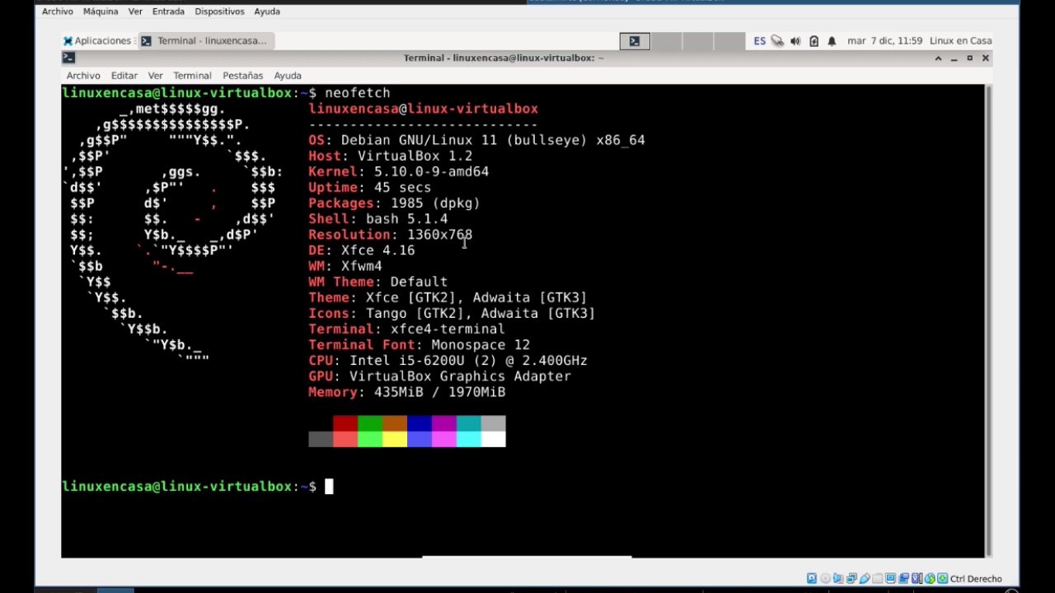
Check disk usage with df -h and memory and swap usage with free -h.
{"action": "type", "text": "df -h"}
{"action": "key", "text": "Return"}
{"action": "type", "text": "free -h"}
{"action": "key", "text": "Return"}
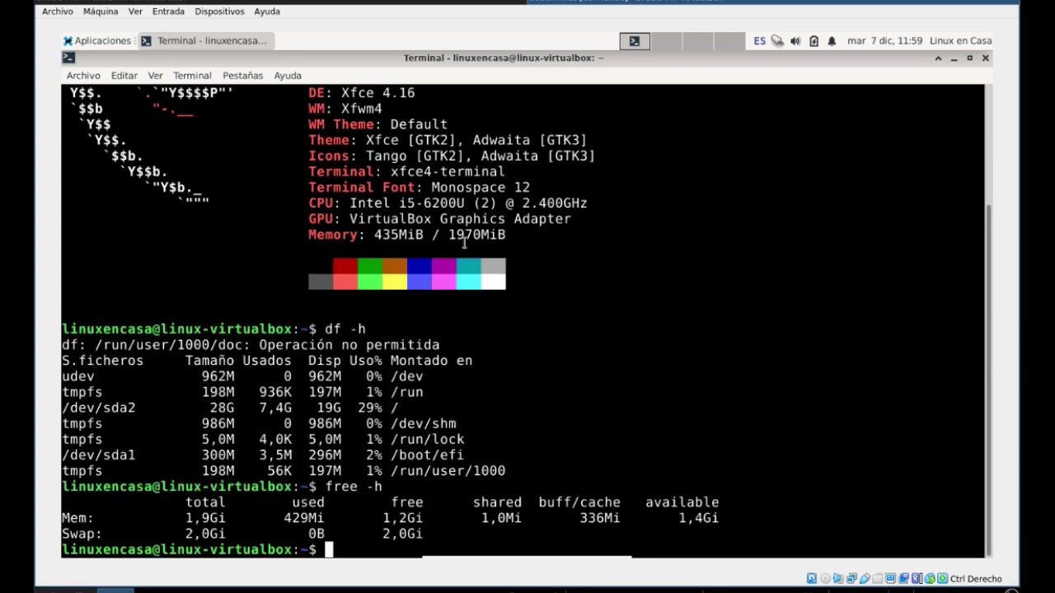
Display the release and kernel information with cat /etc/os-release and uname -a, and exit the terminal.
{"action": "type", "text": "cat /etc/os"}
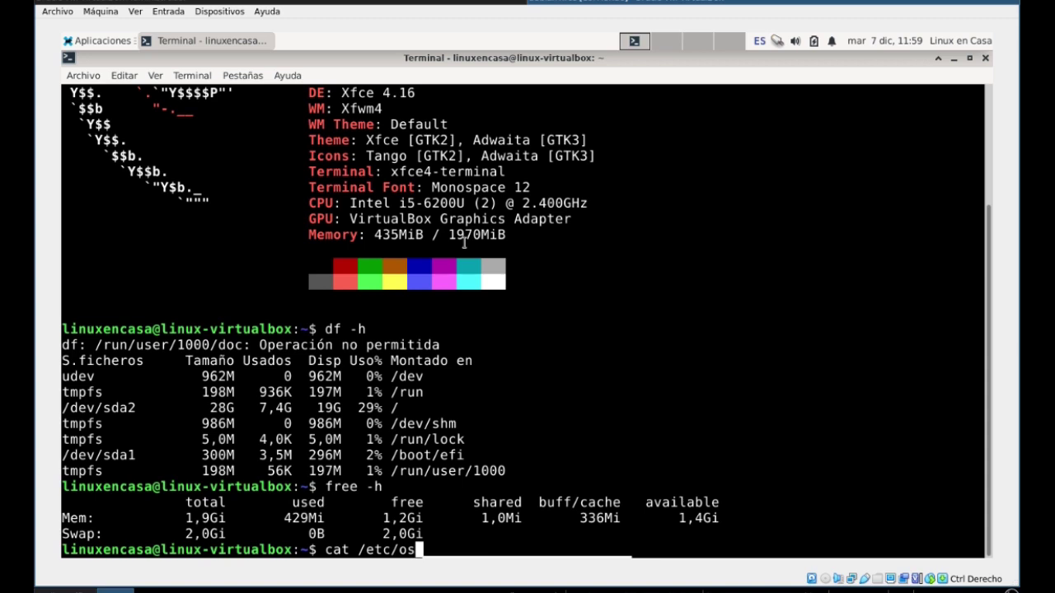
{"action": "key", "text": "Tab"}
{"action": "key", "text": "Return"}
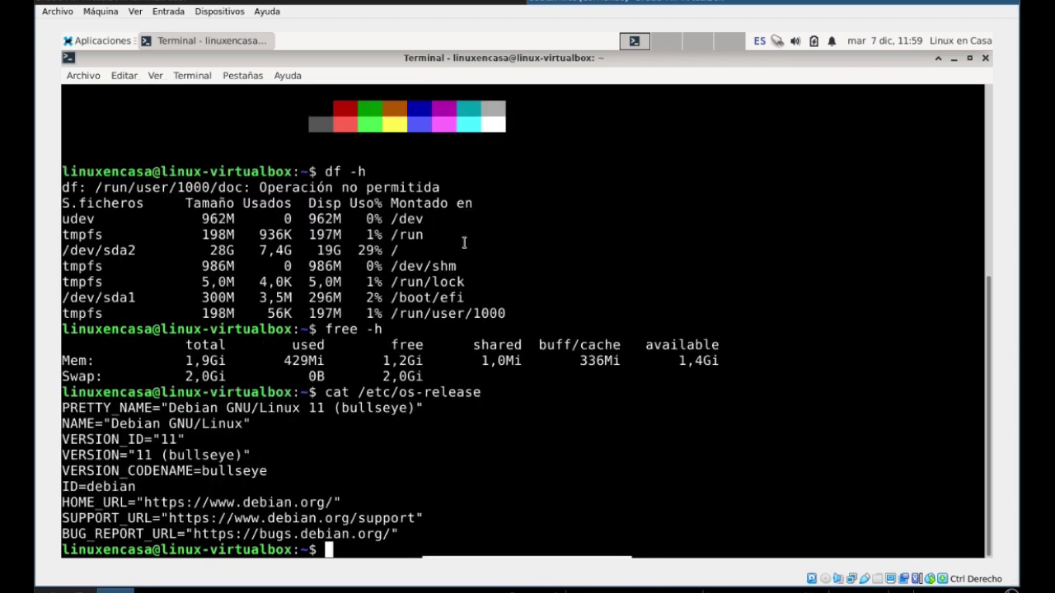
{"action": "type", "text": "uname -a"}
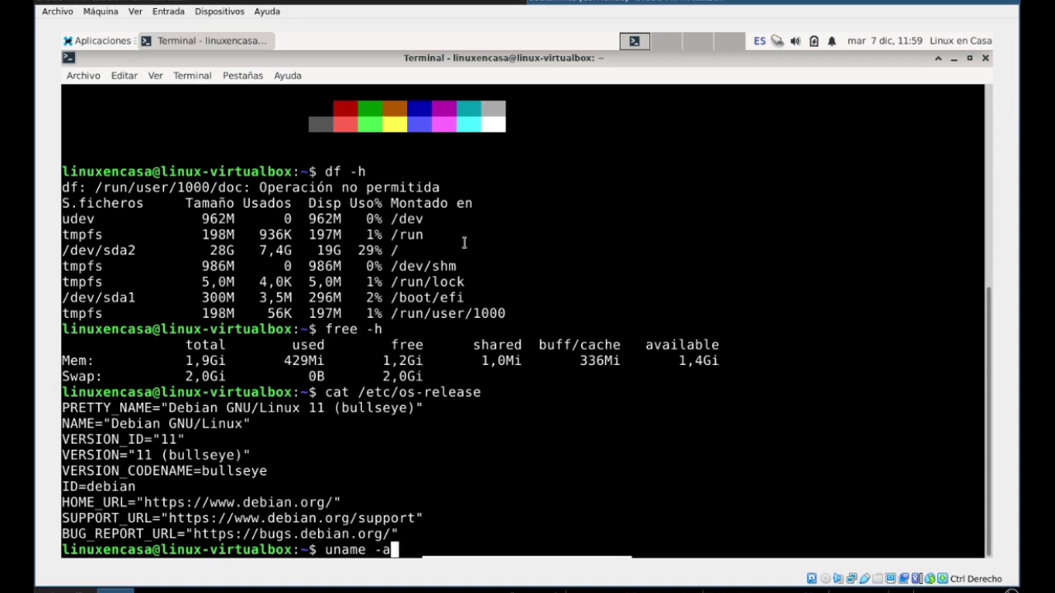
{"action": "key", "text": "Return"}
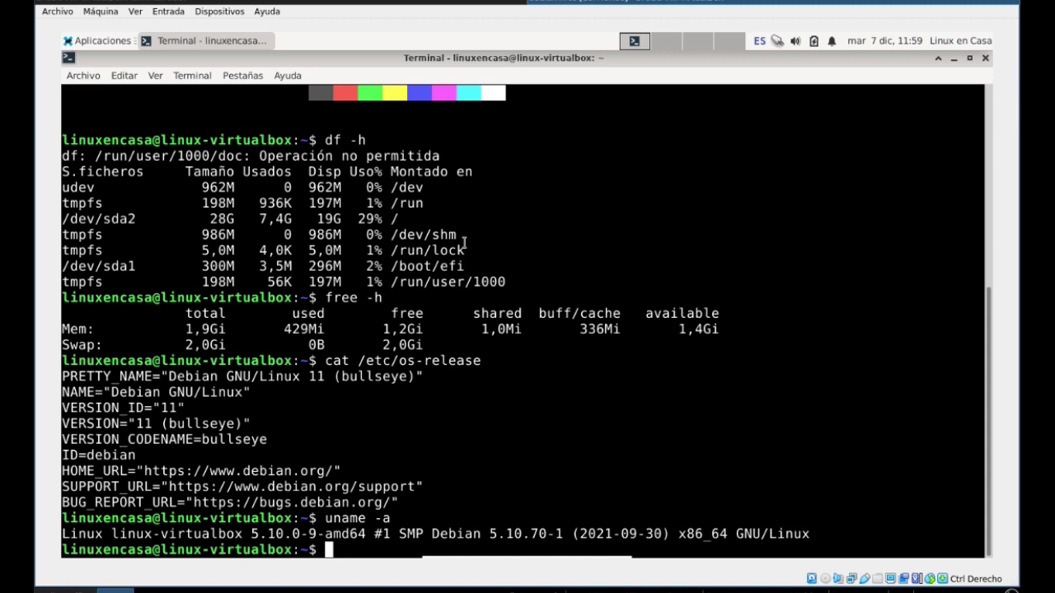
{"action": "type", "text": "exit"}
{"action": "key", "text": "Return"}
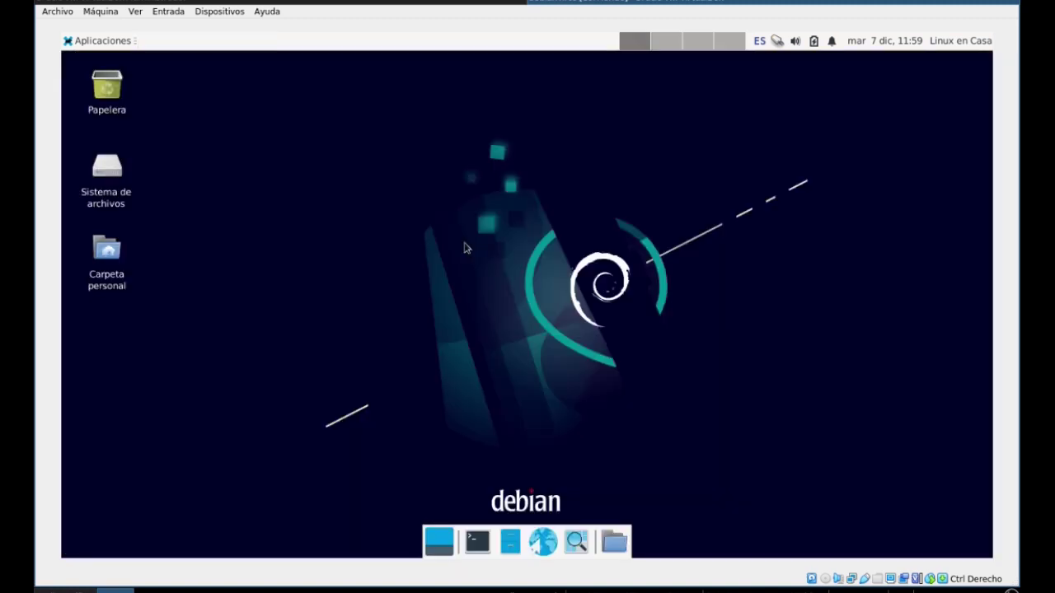